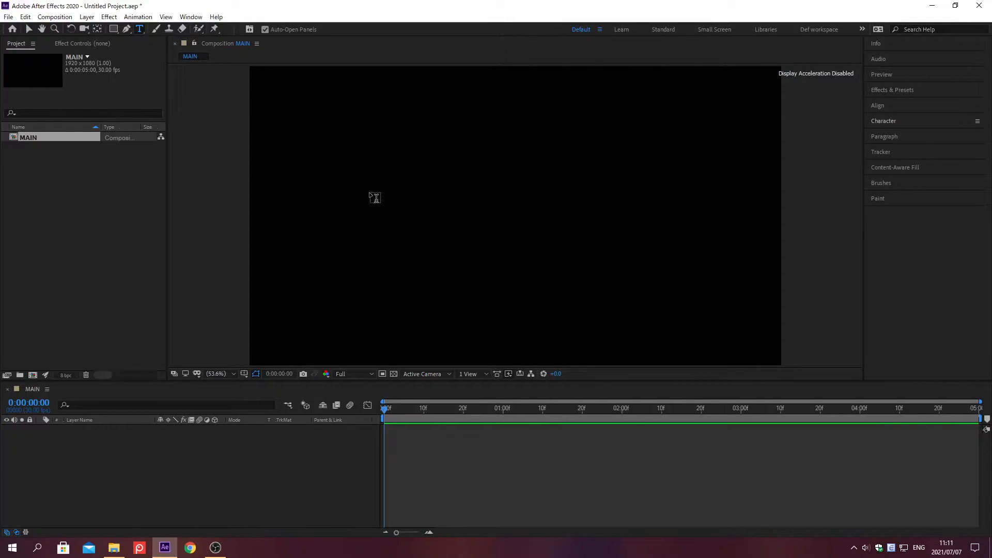
- Add a text layer reading "yana" in the upper-left part of the MAIN composition
{"action": "left_click", "coordinate": [402, 216]}
{"action": "type", "text": "yana"}
{"action": "key", "text": "ctrl+Return"}
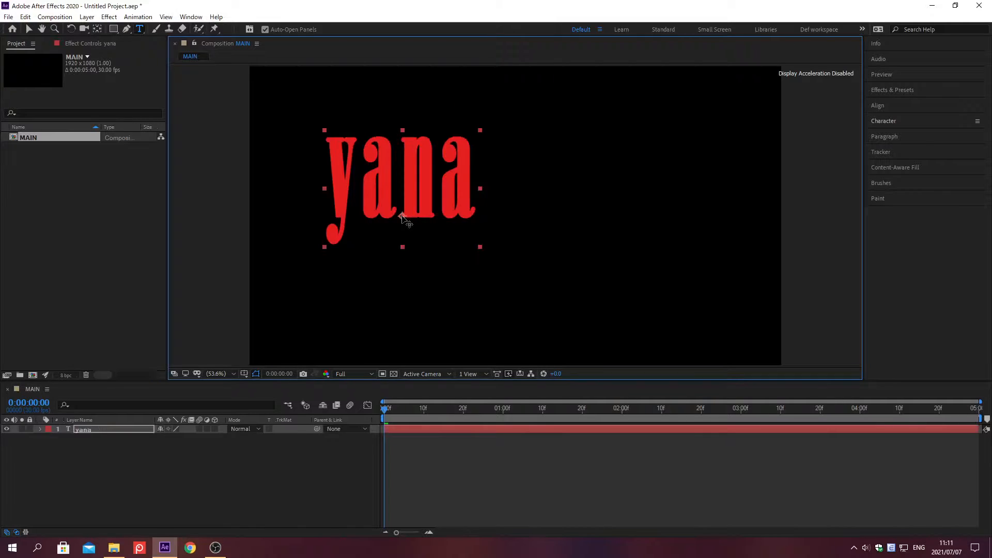
- Set the yana text's font to BeautySchoolDropoutII and its size to 200 px
{"action": "left_click", "coordinate": [884, 122]}
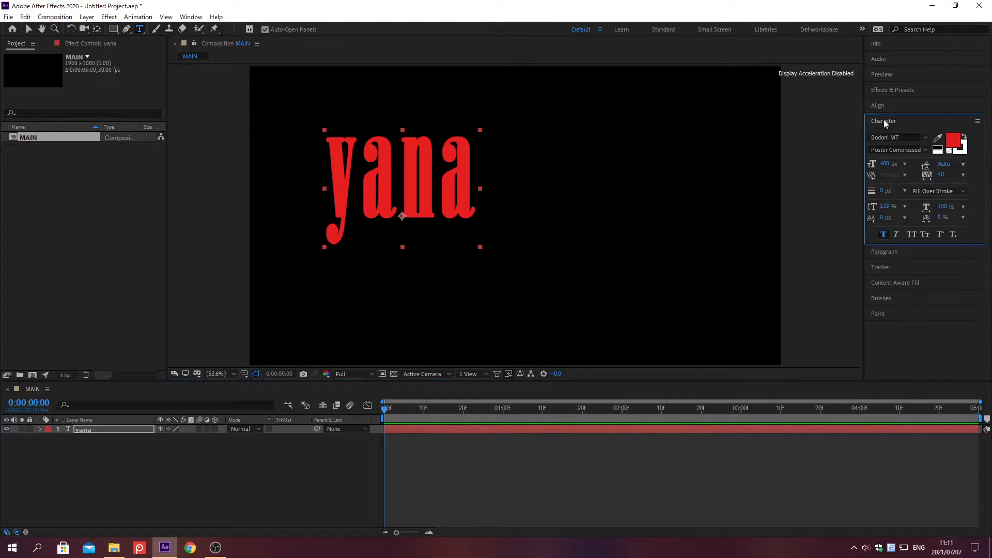
{"action": "left_click", "coordinate": [926, 137]}
{"action": "type", "text": "BeautyS"}
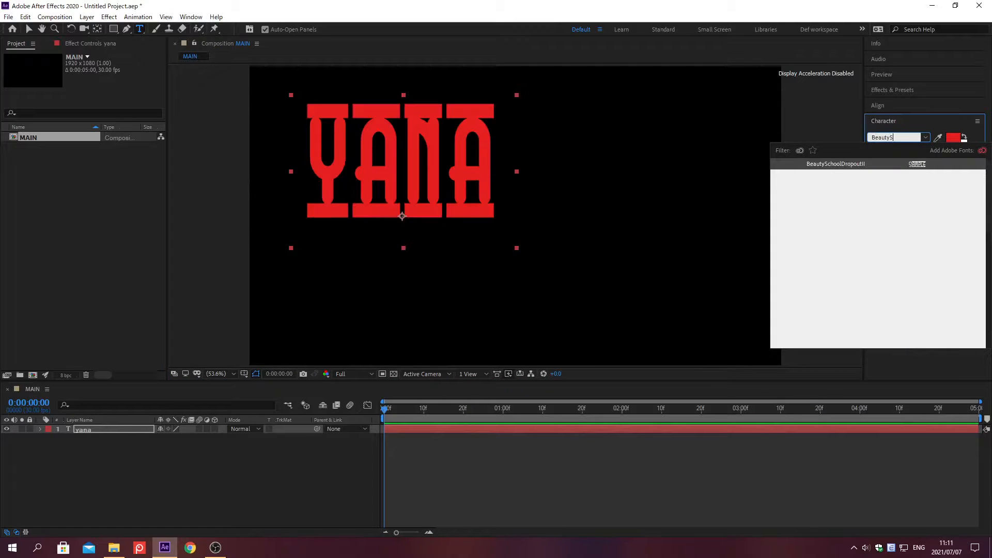
{"action": "type", "text": "choolDropoutI"}
{"action": "key", "text": "Return"}
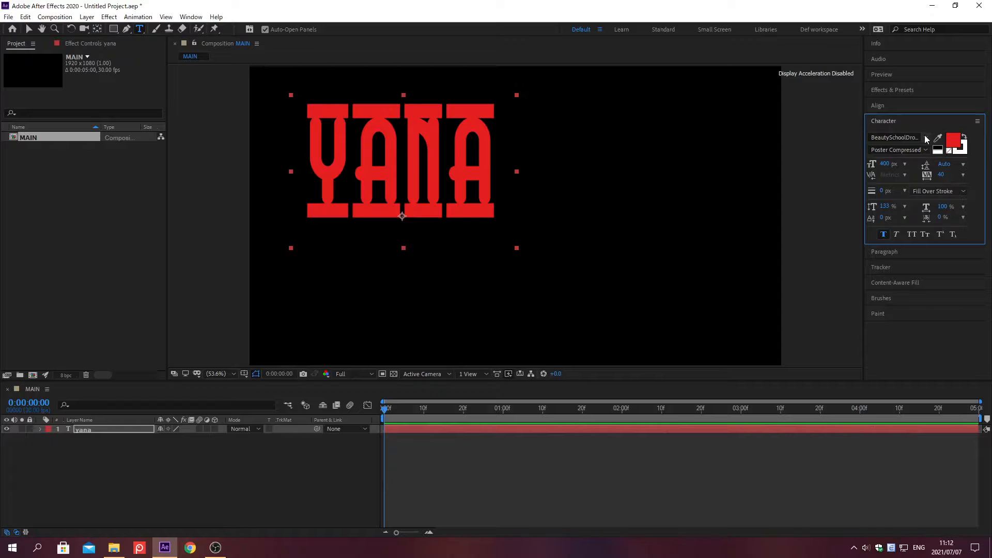
{"action": "left_click", "coordinate": [886, 163]}
{"action": "type", "text": "200"}
{"action": "key", "text": "Return"}
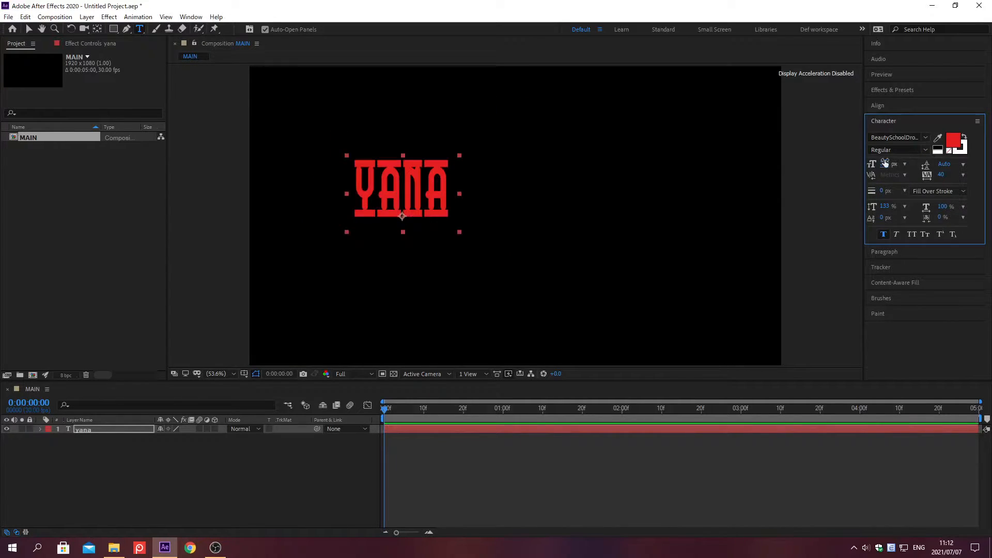
- Set the yana text's fill color to FFFFFF
{"action": "left_click", "coordinate": [954, 141]}
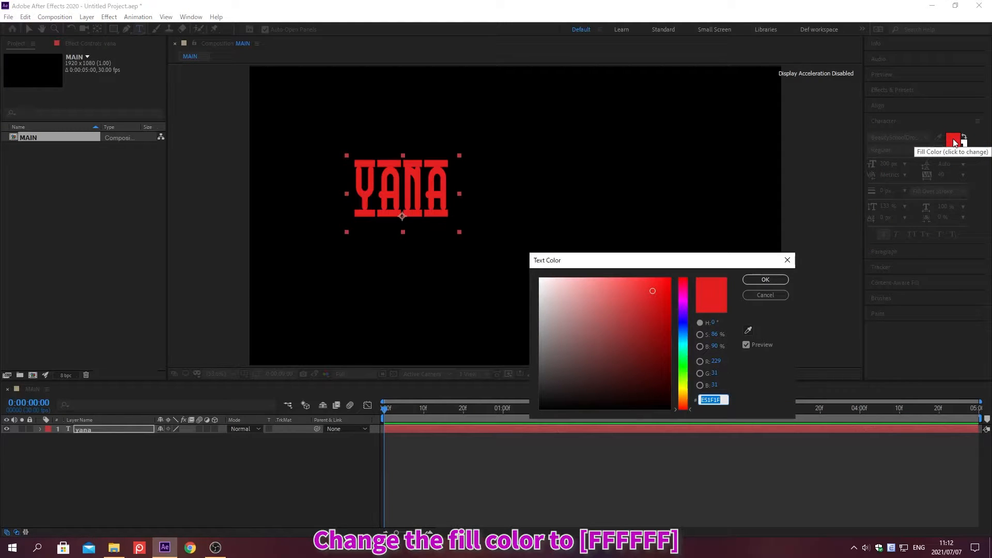
{"action": "type", "text": "FFFFFF"}
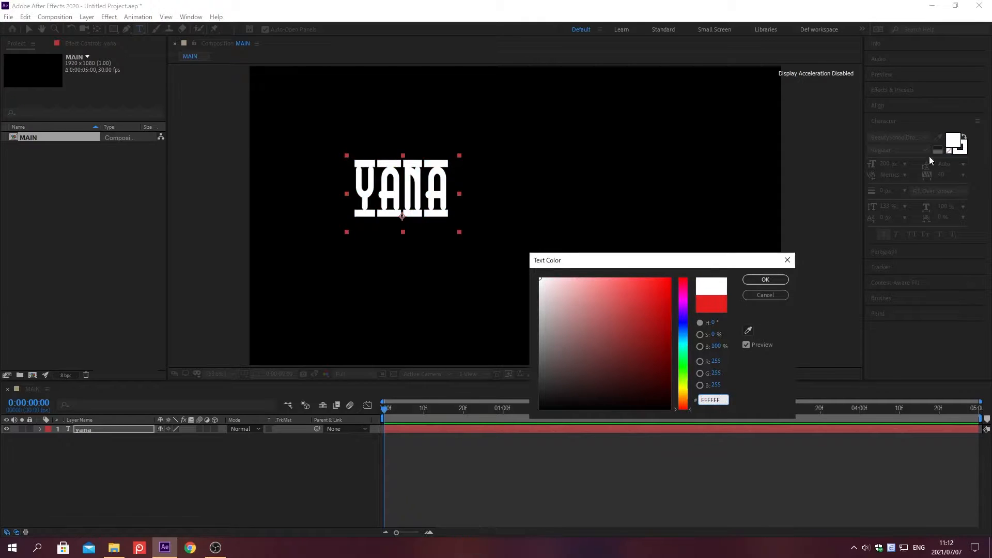
{"action": "left_click", "coordinate": [766, 280]}
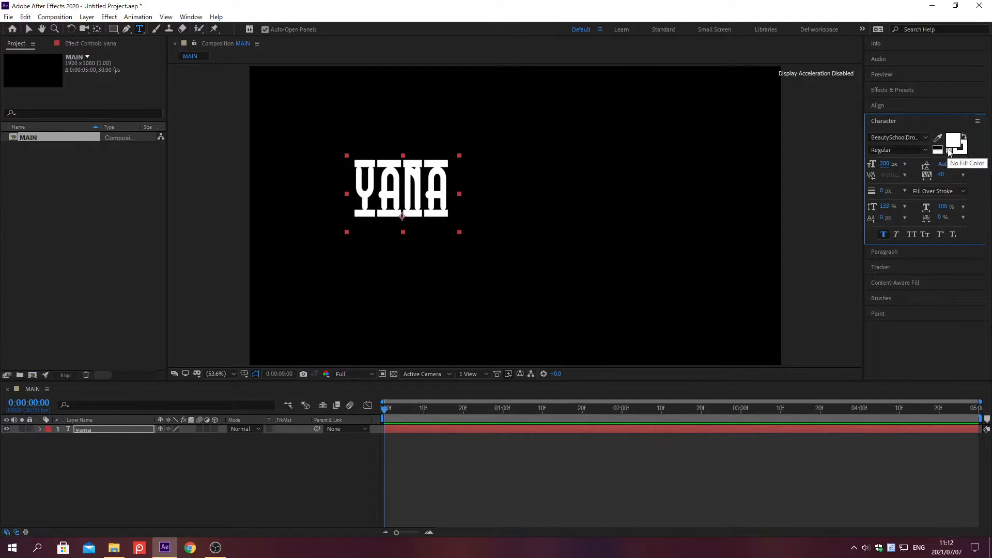
- Turn the yana text into an outline with no fill and a 6 px stroke, scaled vertically to 150%
{"action": "left_click", "coordinate": [950, 151]}
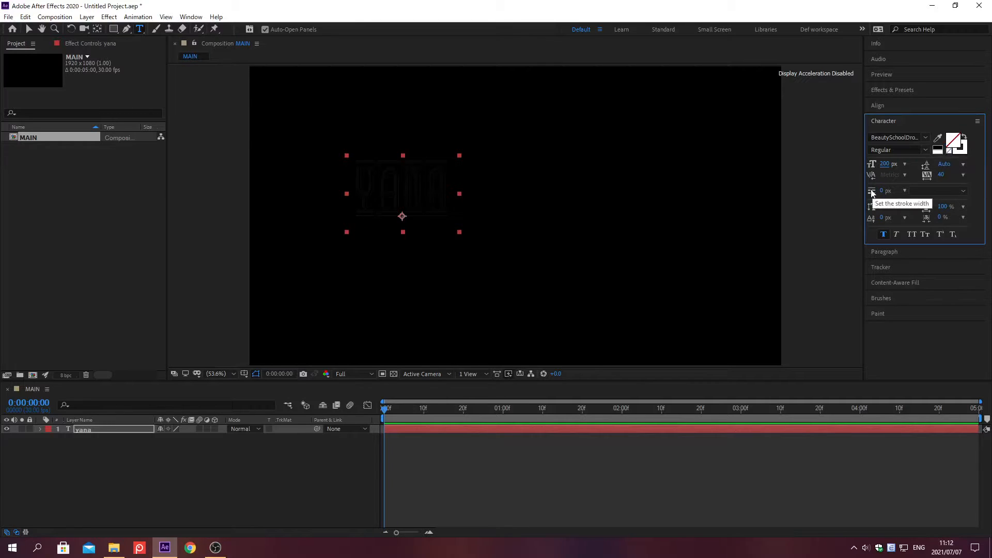
{"action": "left_click_drag", "start_coordinate": [882, 191], "coordinate": [899, 192]}
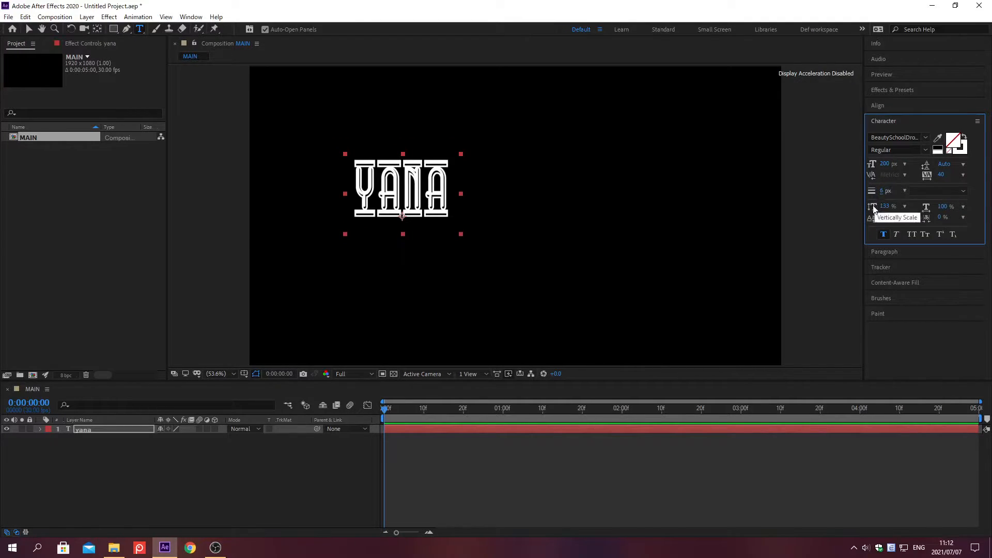
{"action": "mouse_move", "coordinate": [885, 207]}
{"action": "left_mouse_down"}
{"action": "mouse_move", "coordinate": [874, 207]}
{"action": "mouse_move", "coordinate": [886, 207]}
{"action": "left_mouse_up"}
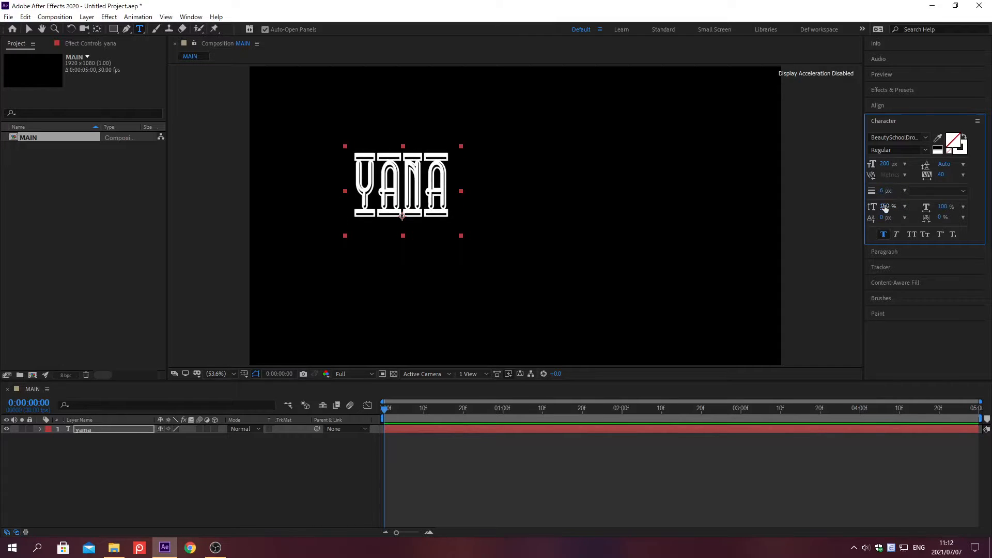
{"action": "left_click", "coordinate": [885, 122]}
- Duplicate the yana text layer twice and replace the topmost copy's text with "A"
{"action": "left_click", "coordinate": [128, 429]}
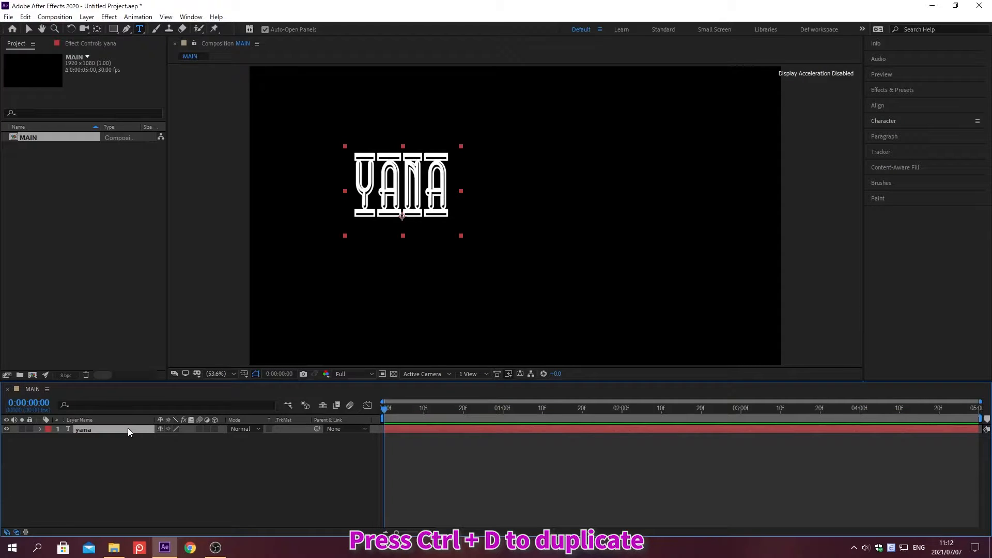
{"action": "key", "text": "ctrl+d"}
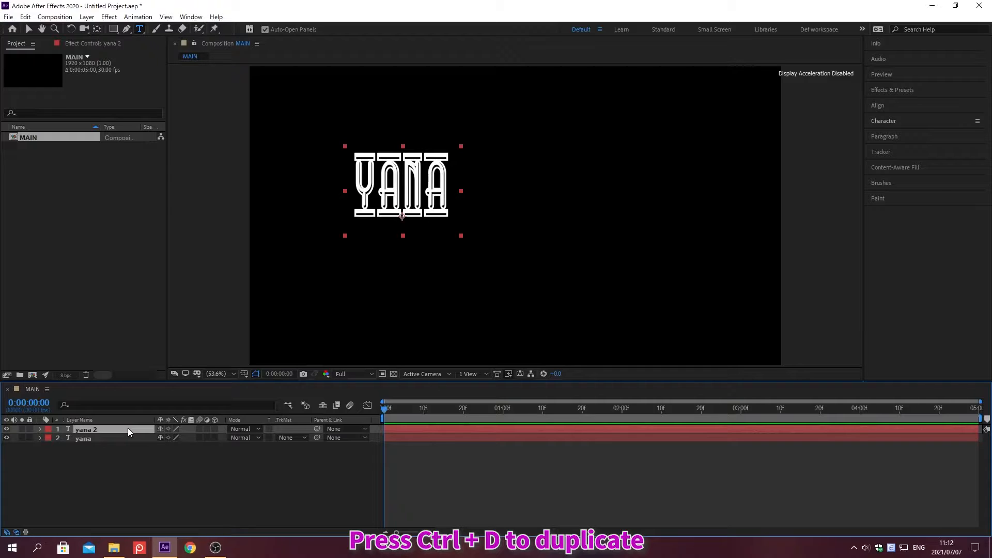
{"action": "key", "text": "ctrl+d"}
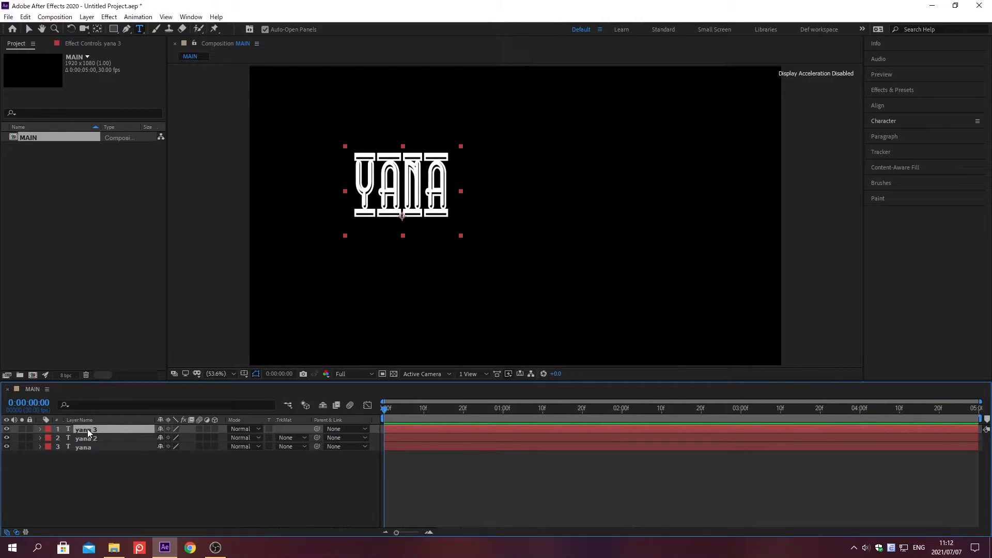
{"action": "double_click", "coordinate": [88, 429]}
{"action": "type", "text": "A"}
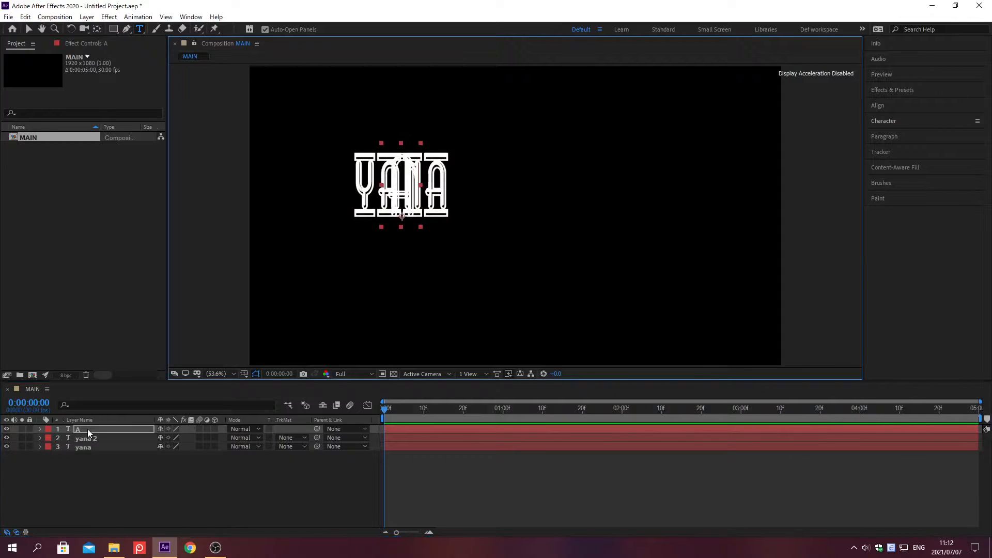
- Set the A text to BeautySchoolDropoutII at 400 px and increase its stroke width
{"action": "left_click", "coordinate": [887, 122]}
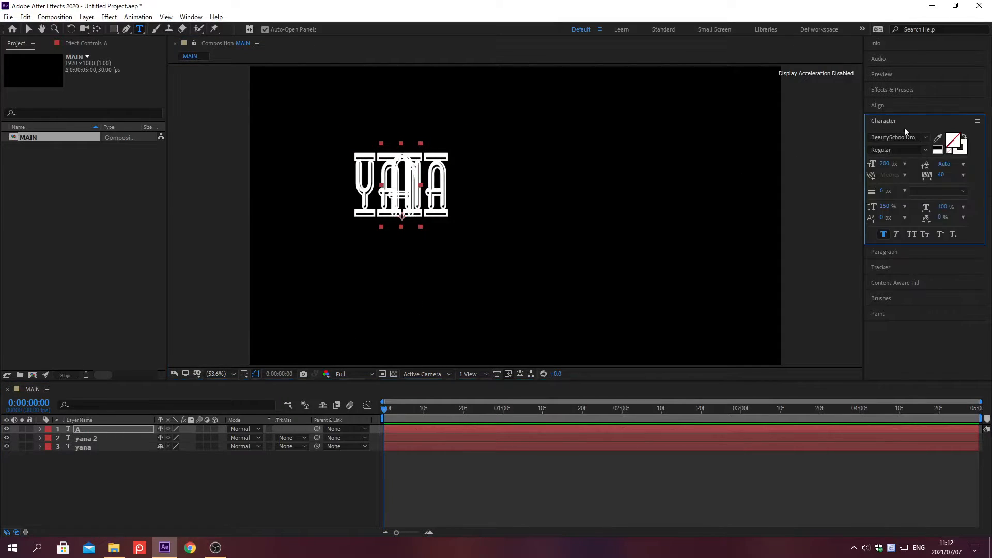
{"action": "left_click", "coordinate": [910, 137]}
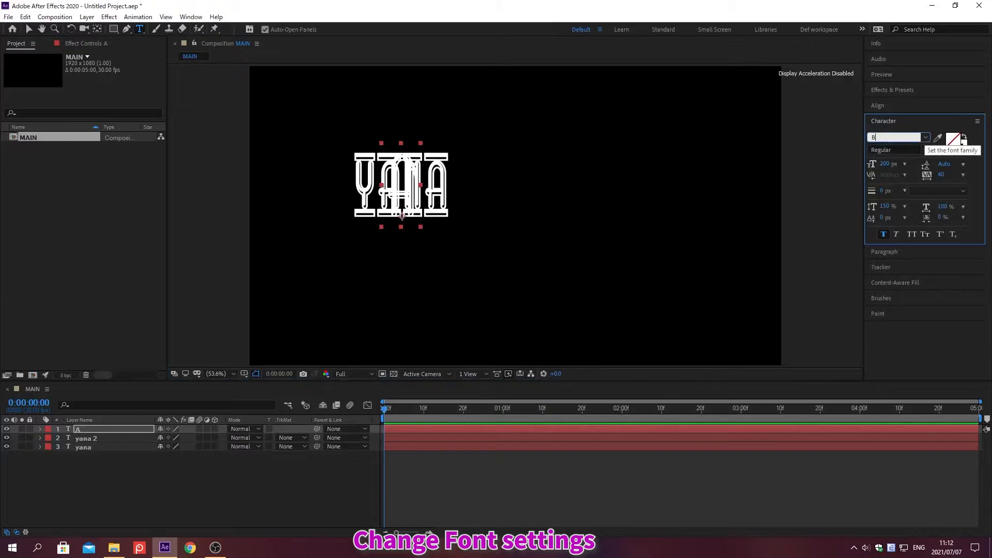
{"action": "type", "text": "BeautySchoo"}
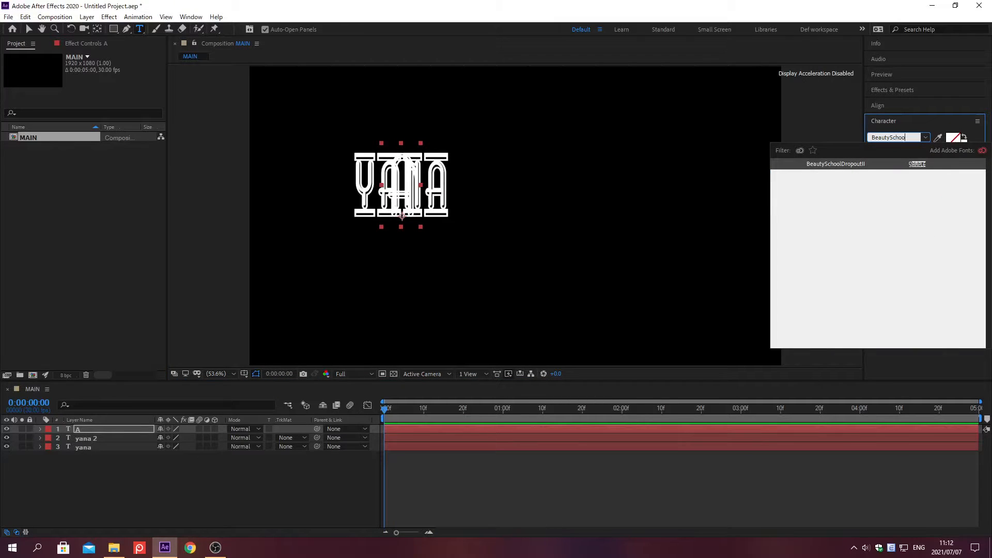
{"action": "type", "text": "lDropoutII"}
{"action": "key", "text": "Return"}
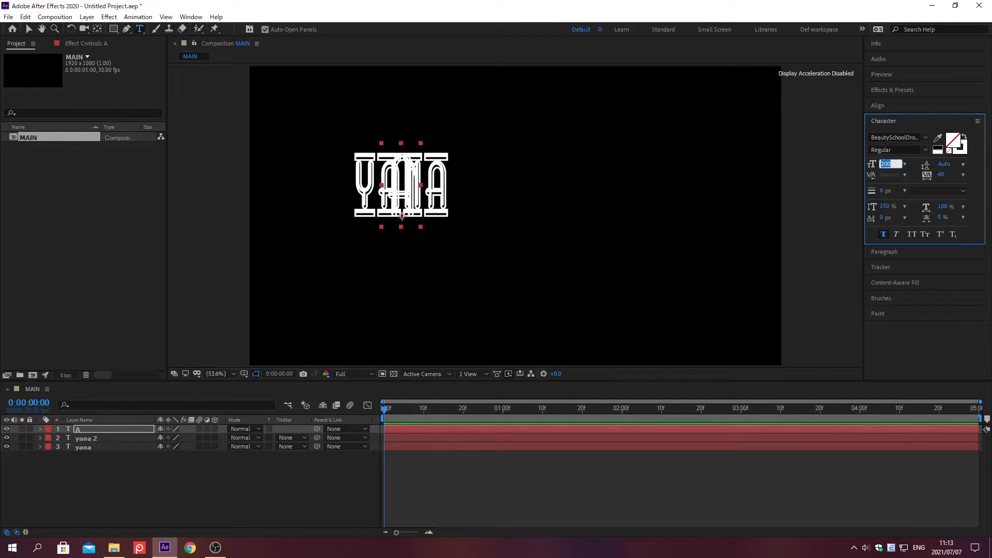
{"action": "left_click_drag", "start_coordinate": [885, 163], "coordinate": [887, 163]}
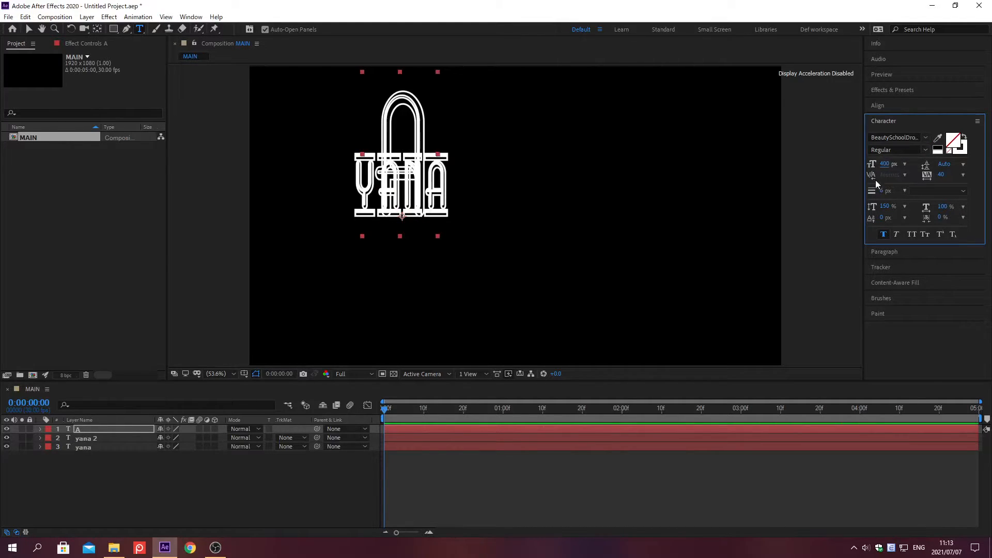
{"action": "left_click_drag", "start_coordinate": [883, 191], "coordinate": [882, 191]}
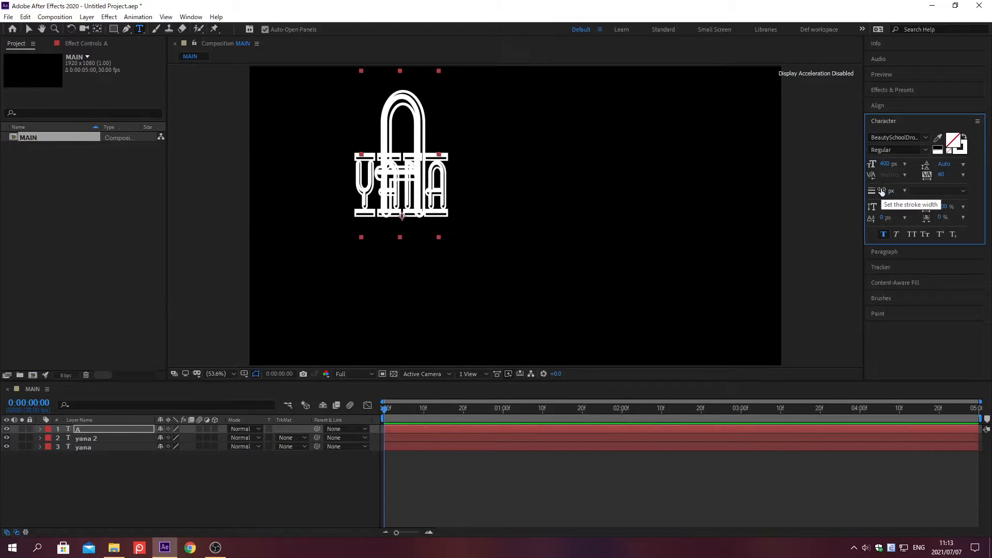
{"action": "left_click", "coordinate": [885, 121]}
- Show the Anchor Point of all three text layers and set the original yana layer's to -160, -10
{"action": "left_click", "coordinate": [110, 444]}
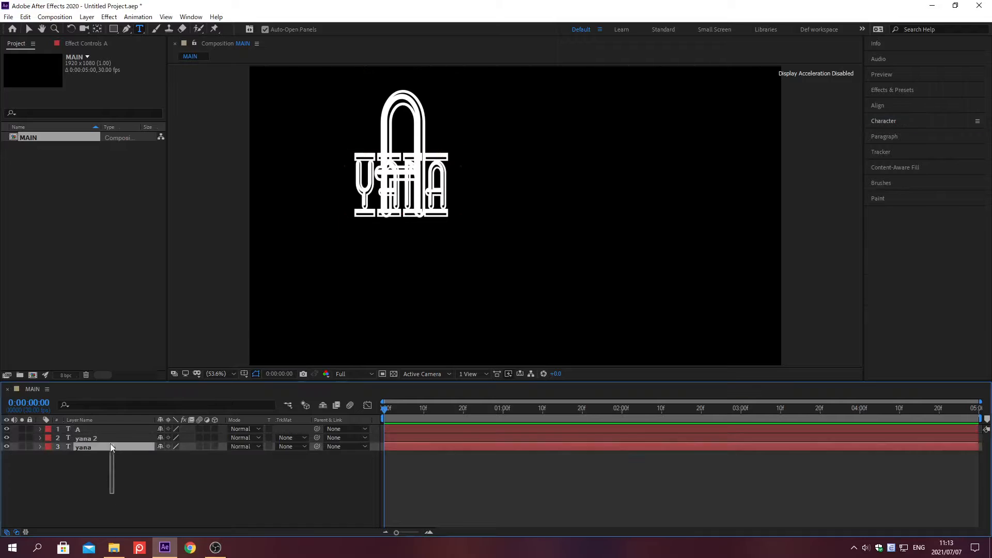
{"action": "left_click", "coordinate": [109, 425], "text": "shift"}
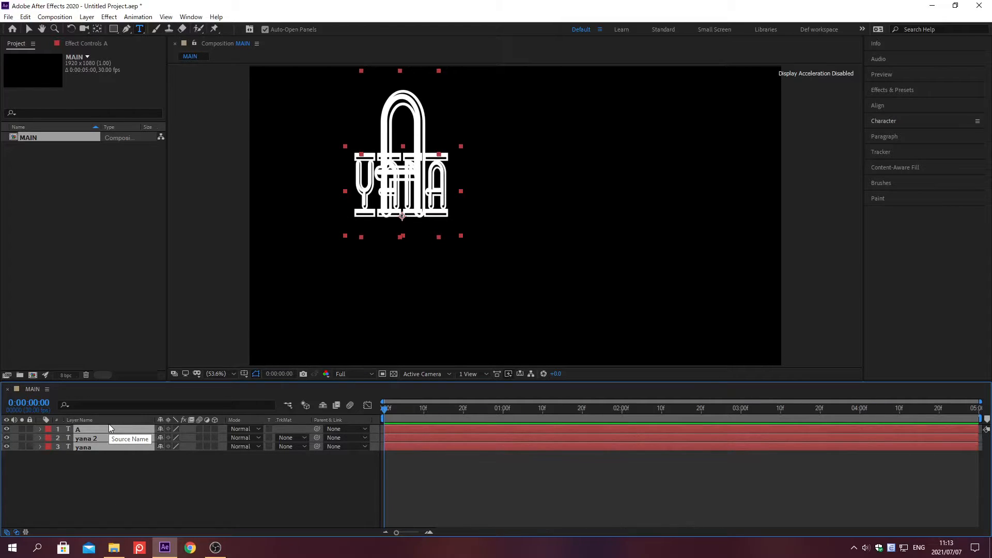
{"action": "key", "text": "a"}
{"action": "left_click", "coordinate": [103, 494]}
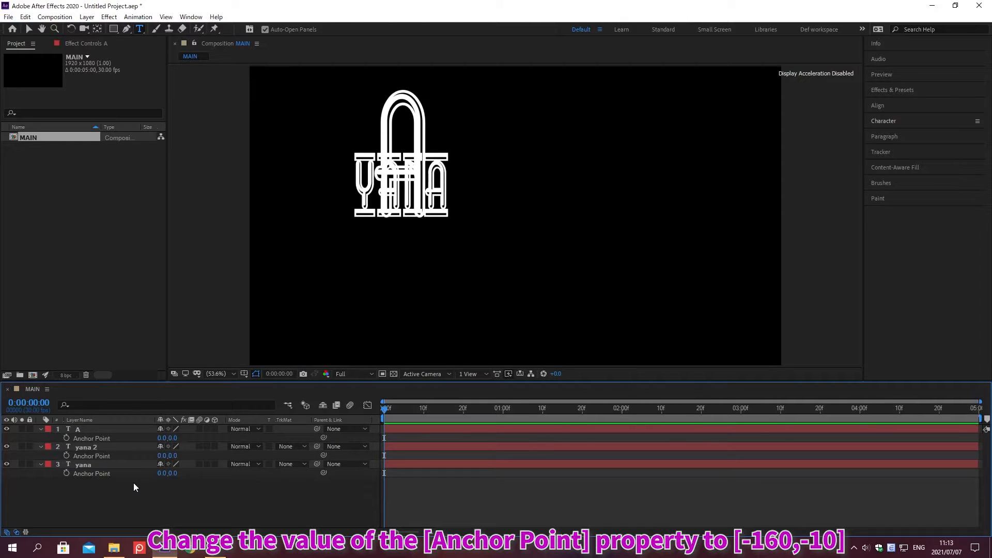
{"action": "left_click", "coordinate": [163, 473]}
{"action": "type", "text": "-160"}
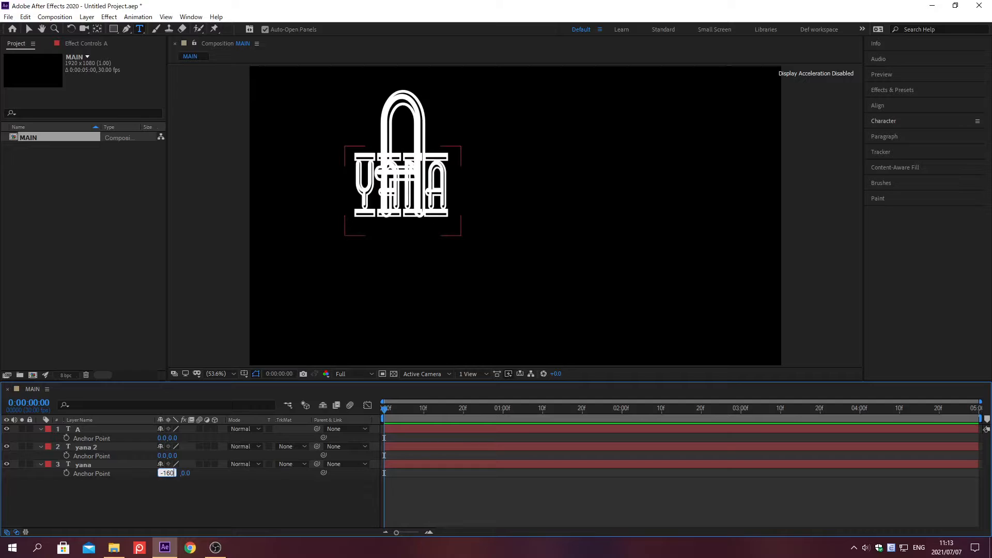
{"action": "key", "text": "Tab"}
{"action": "type", "text": "-10"}
{"action": "key", "text": "Return"}
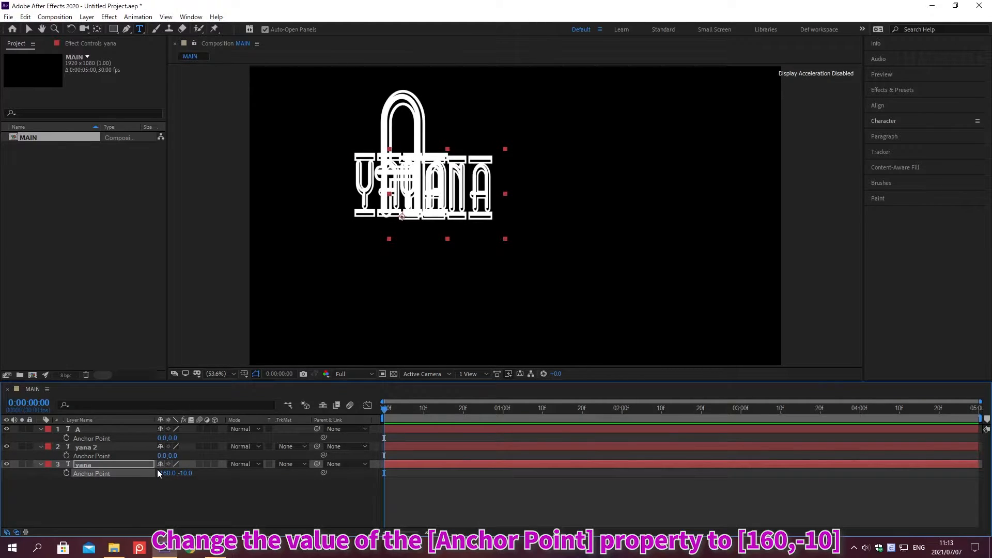
- Set the yana 2 layer's Anchor Point to 160, -10
{"action": "left_click", "coordinate": [163, 455]}
{"action": "type", "text": "160"}
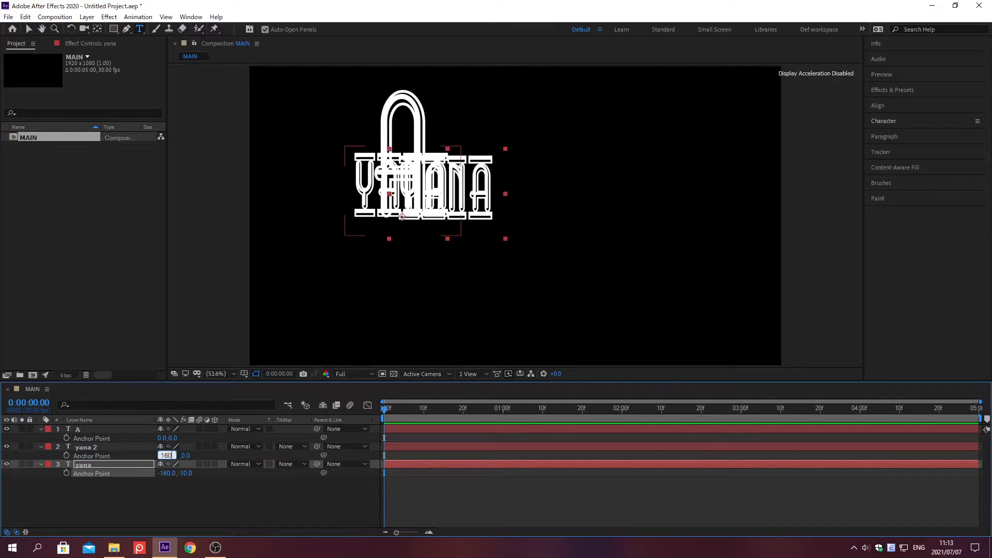
{"action": "key", "text": "Tab"}
{"action": "type", "text": "-10"}
{"action": "key", "text": "Return"}
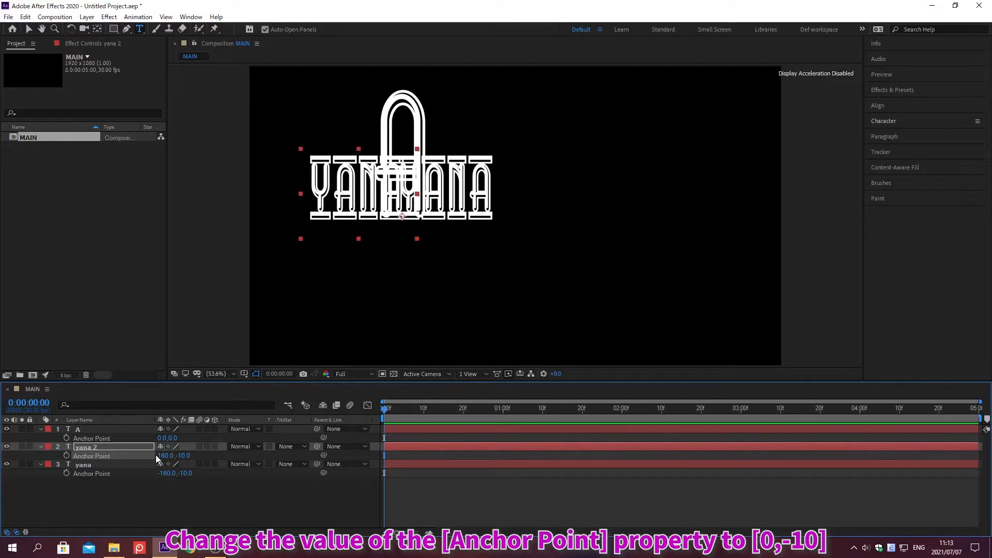
- Set the A layer's Anchor Point to 0, -10
{"action": "left_click", "coordinate": [163, 438]}
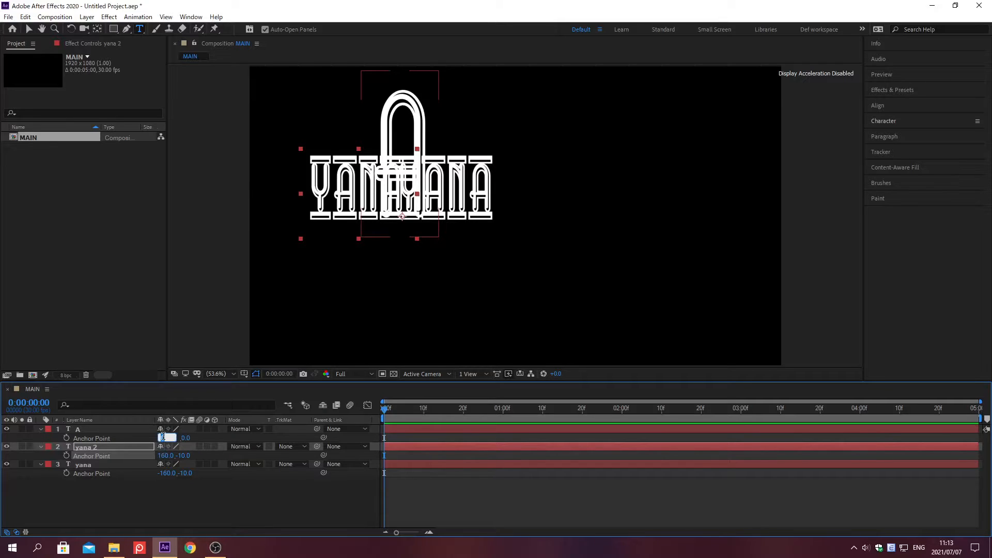
{"action": "type", "text": "0"}
{"action": "key", "text": "Tab"}
{"action": "type", "text": "-10"}
{"action": "key", "text": "Return"}
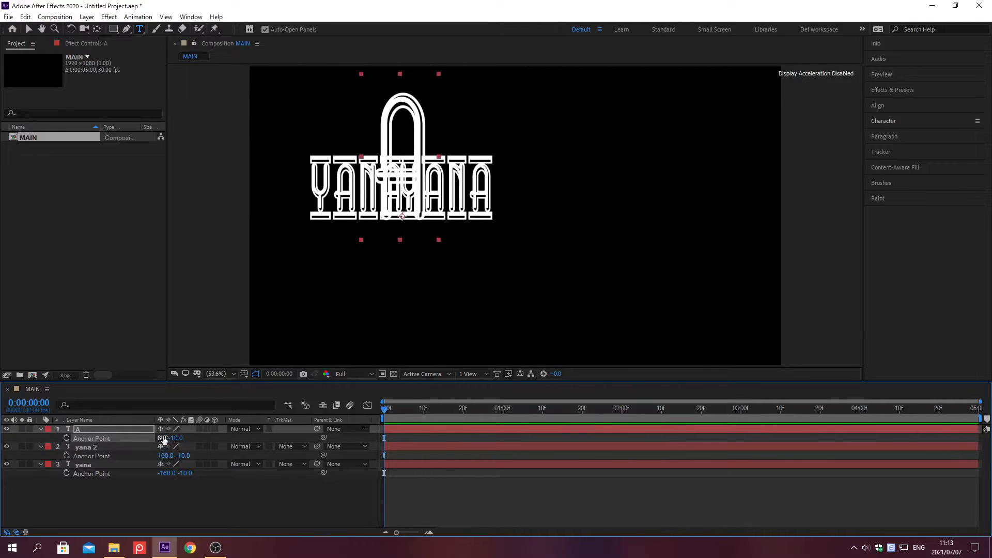
- Create Position keyframes on all three text layers at 0;00;01;00
{"action": "key", "text": "alt+shift+j"}
{"action": "type", "text": "0;00"}
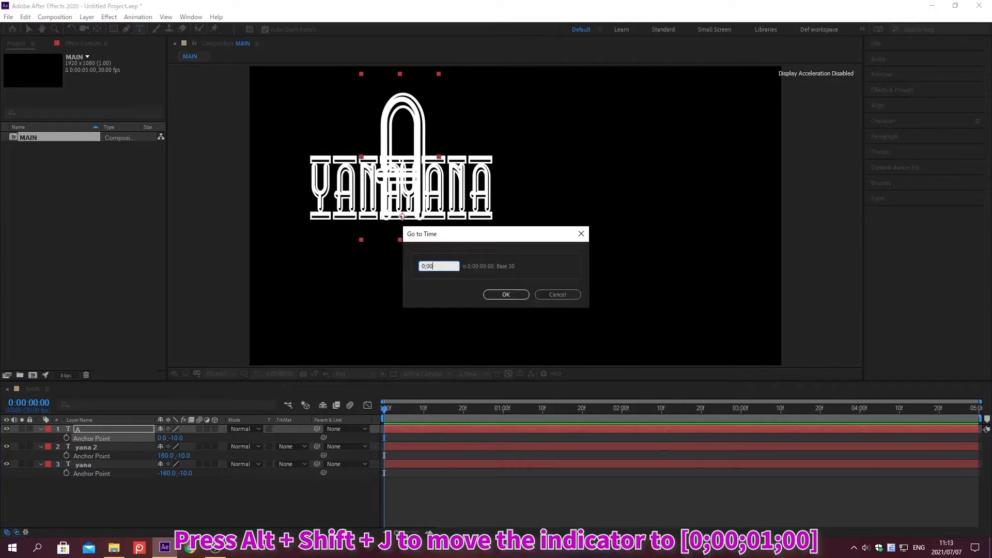
{"action": "type", "text": ";01;00"}
{"action": "key", "text": "Return"}
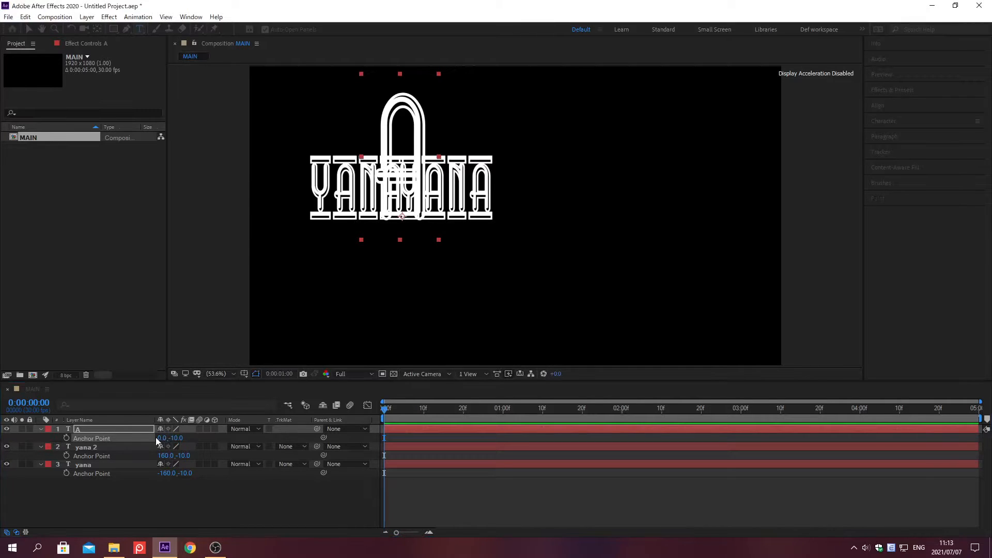
{"action": "left_click_drag", "start_coordinate": [114, 494], "coordinate": [109, 424]}
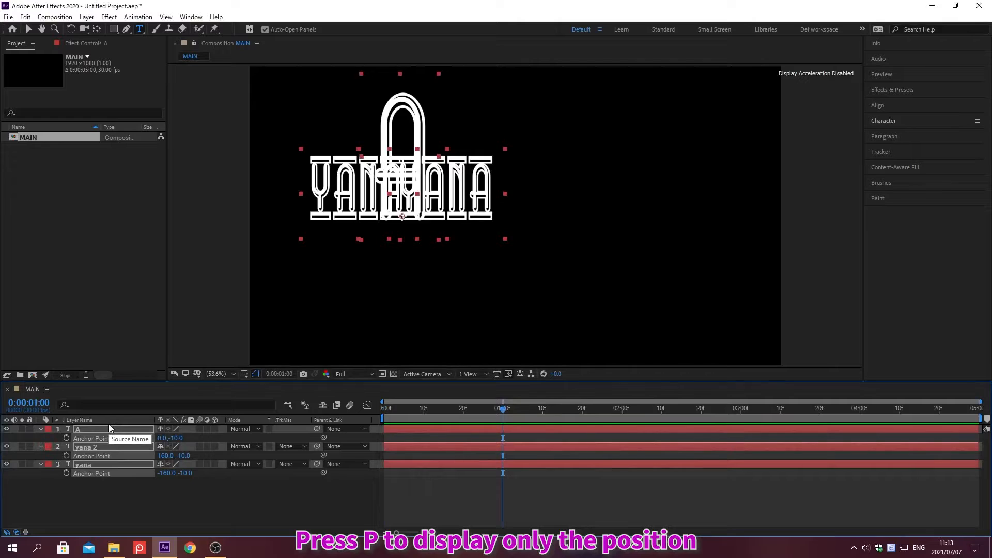
{"action": "key", "text": "p"}
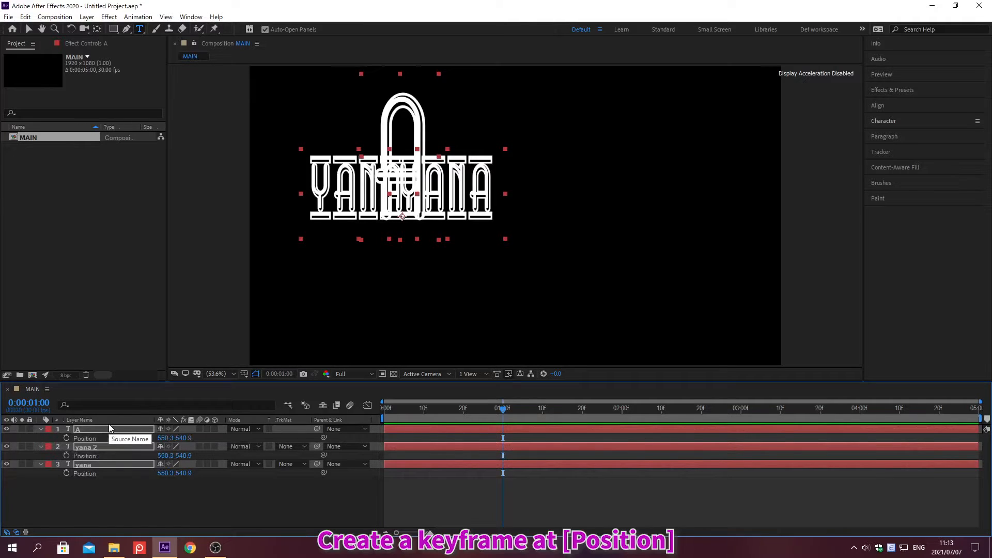
{"action": "left_click", "coordinate": [66, 438]}
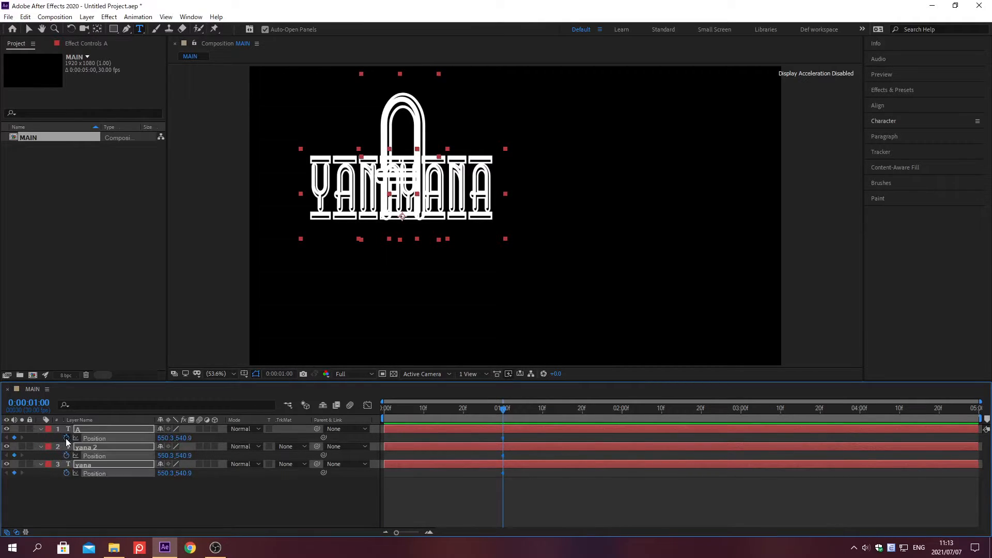
- Set the original yana layer's Position to 1080, 730 at 0;00;01;00
{"action": "left_click", "coordinate": [104, 494]}
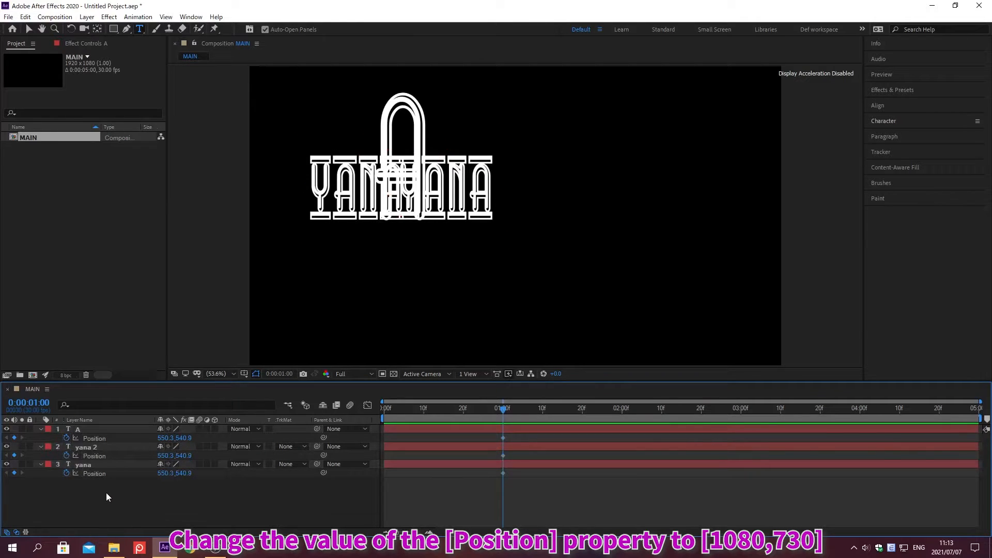
{"action": "left_click", "coordinate": [163, 473]}
{"action": "type", "text": "1080"}
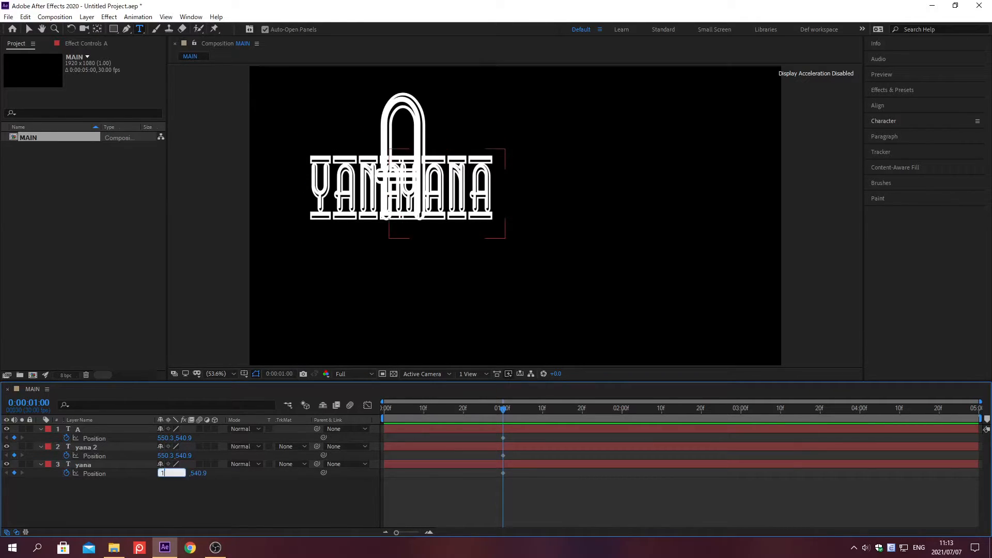
{"action": "key", "text": "Tab"}
{"action": "type", "text": "730"}
{"action": "key", "text": "Return"}
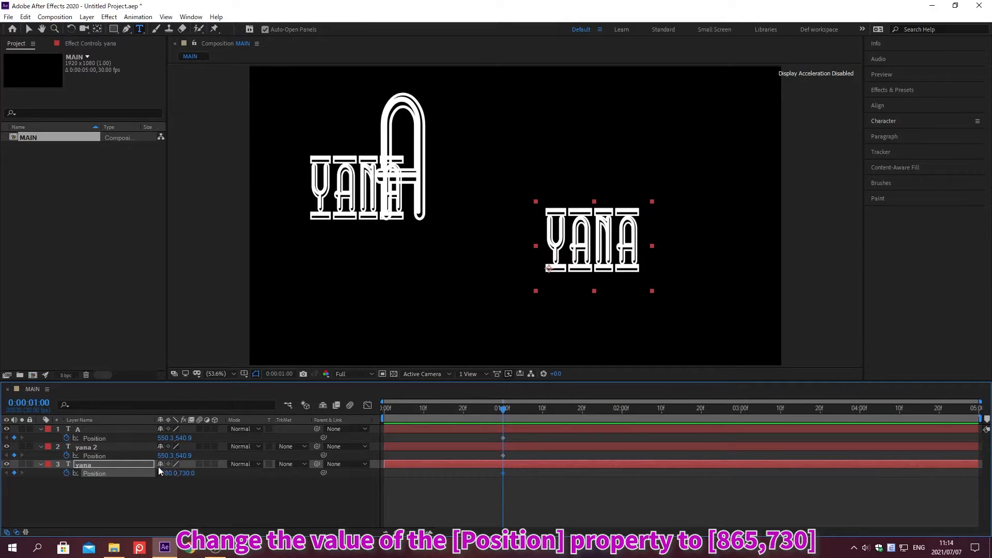
- Set the yana 2 layer's Position to 865, 730 at 0;00;01;00
{"action": "left_click", "coordinate": [163, 454]}
{"action": "type", "text": "860"}
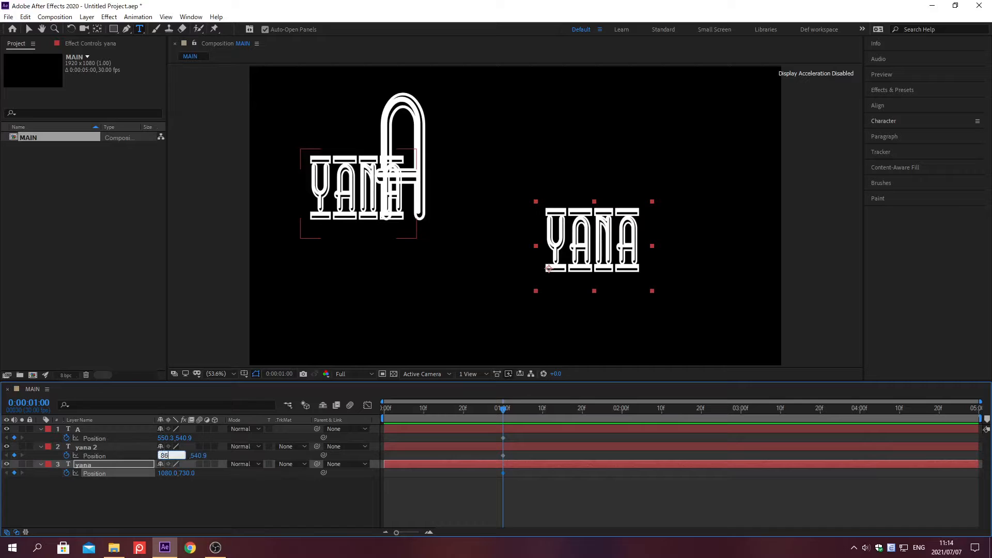
{"action": "key", "text": "Tab"}
{"action": "type", "text": "730"}
{"action": "key", "text": "Return"}
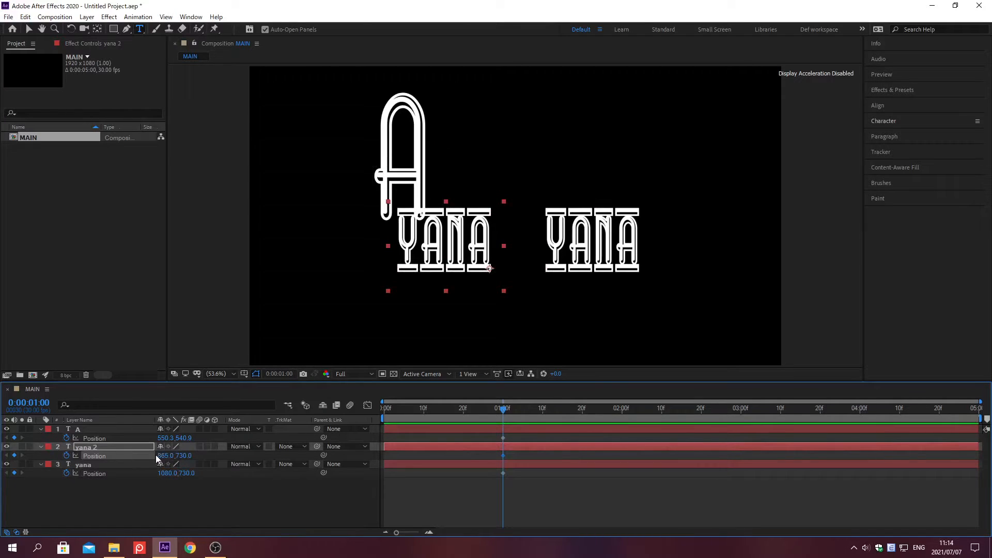
- Set the A layer's Position to 970, 730 at 0;00;01;00
{"action": "left_click", "coordinate": [164, 438]}
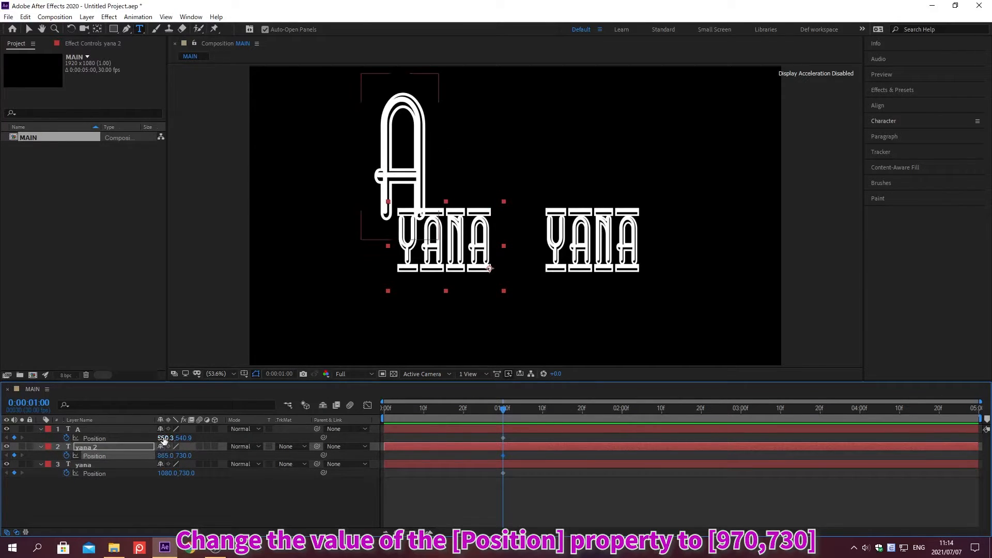
{"action": "type", "text": "970"}
{"action": "key", "text": "Tab"}
{"action": "type", "text": "730"}
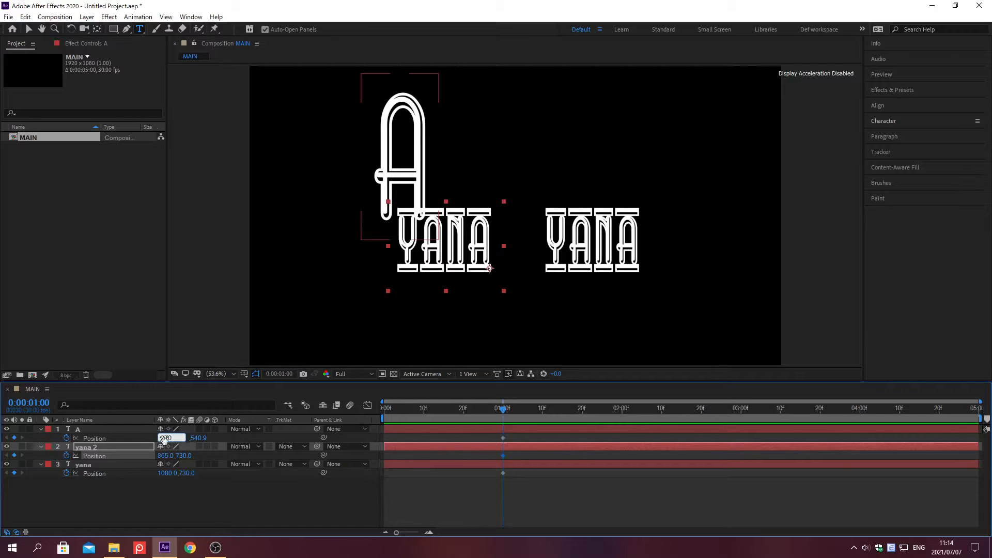
{"action": "key", "text": "Return"}
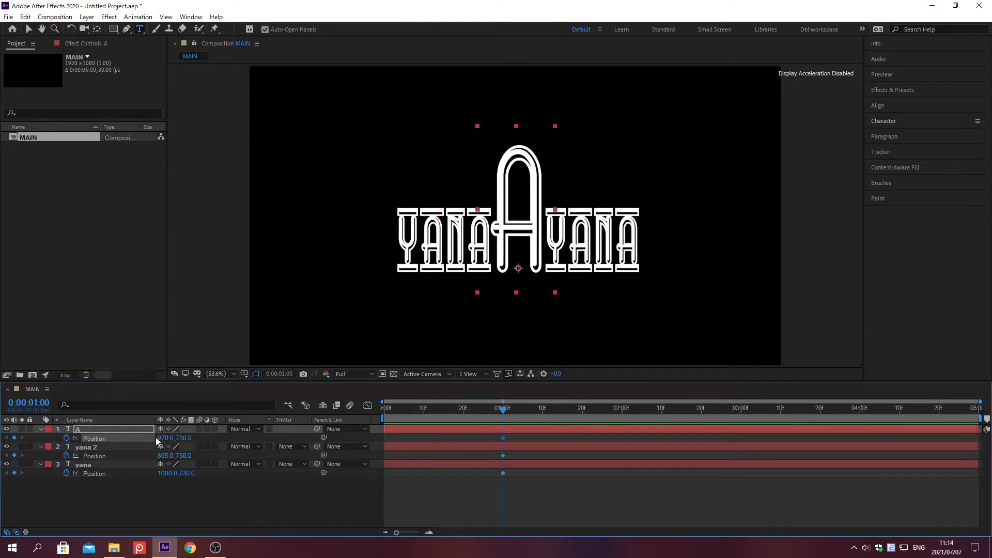
- Go to 0;00;01;20 and set the original yana layer's horizontal Position to 890
{"action": "key", "text": "alt+shift+j"}
{"action": "type", "text": "0;00;01;20"}
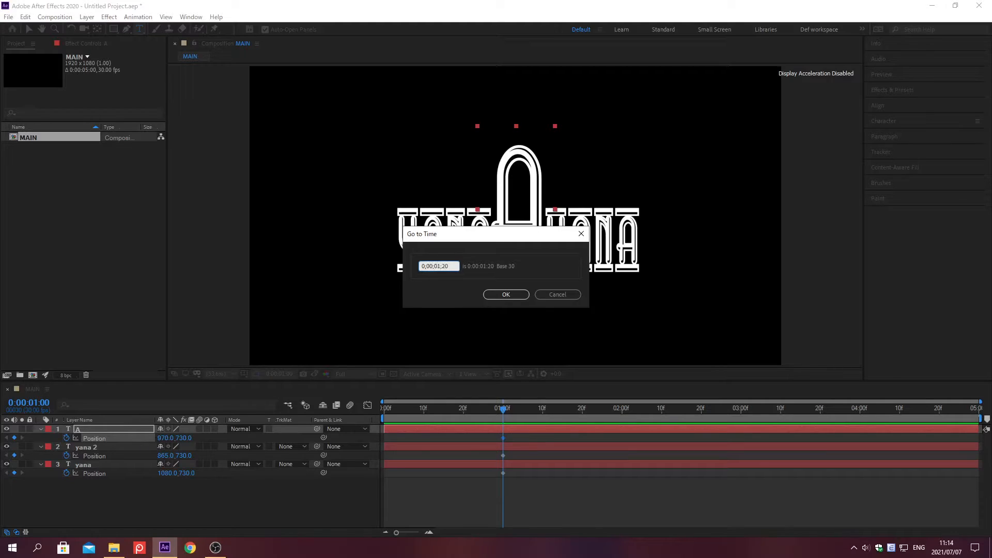
{"action": "key", "text": "Return"}
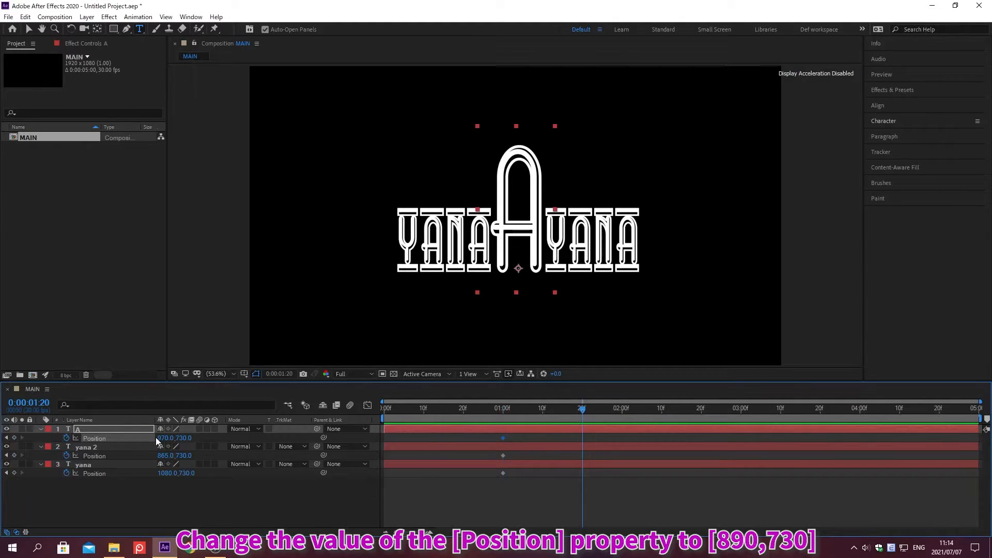
{"action": "left_click", "coordinate": [164, 473]}
{"action": "type", "text": "890"}
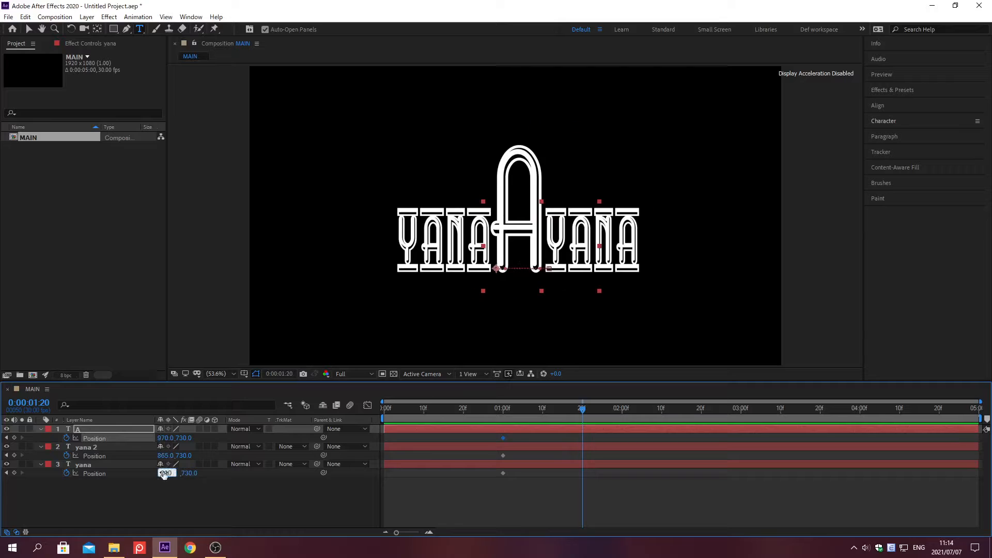
{"action": "key", "text": "Return"}
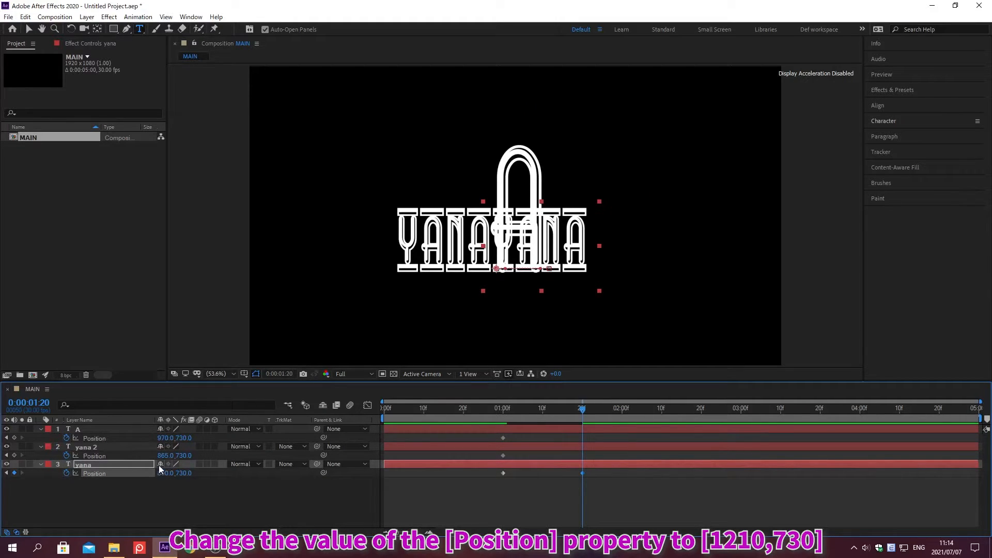
- Set the yana 2 layer's horizontal Position to 1210 at 0;00;01;20
{"action": "left_click", "coordinate": [163, 455]}
{"action": "type", "text": "1210"}
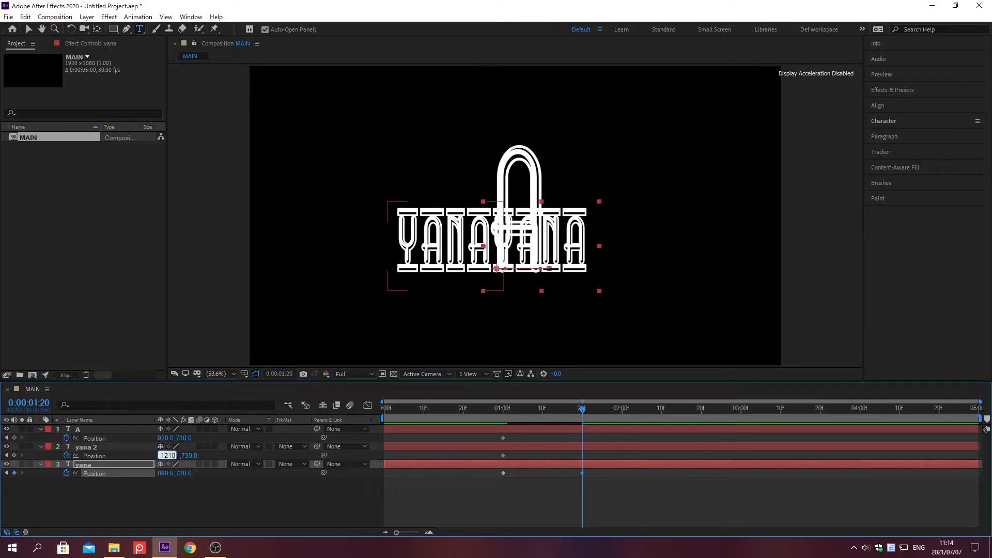
{"action": "key", "text": "Return"}
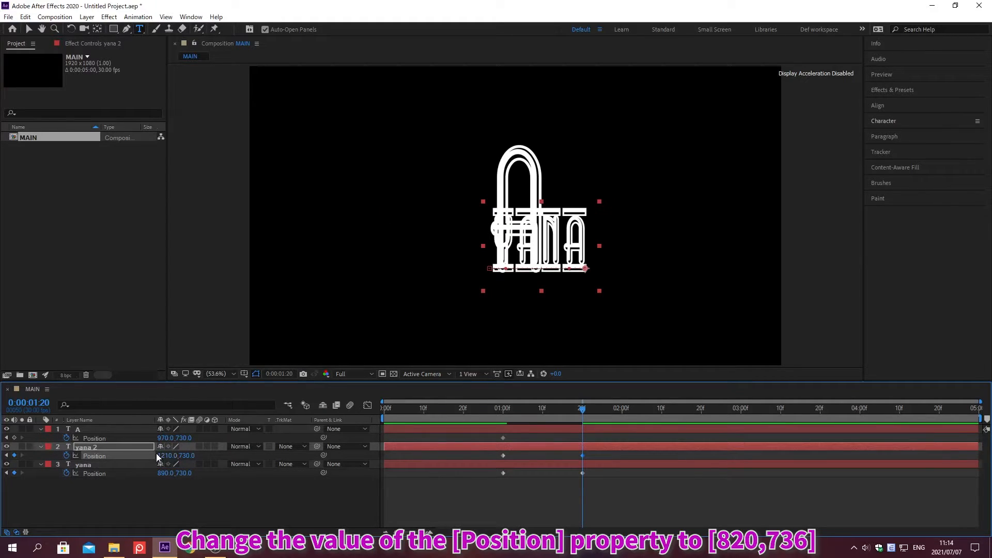
- Set the A layer's Position to 820, 736 at 0;00;01;20
{"action": "left_click", "coordinate": [165, 438]}
{"action": "type", "text": "890"}
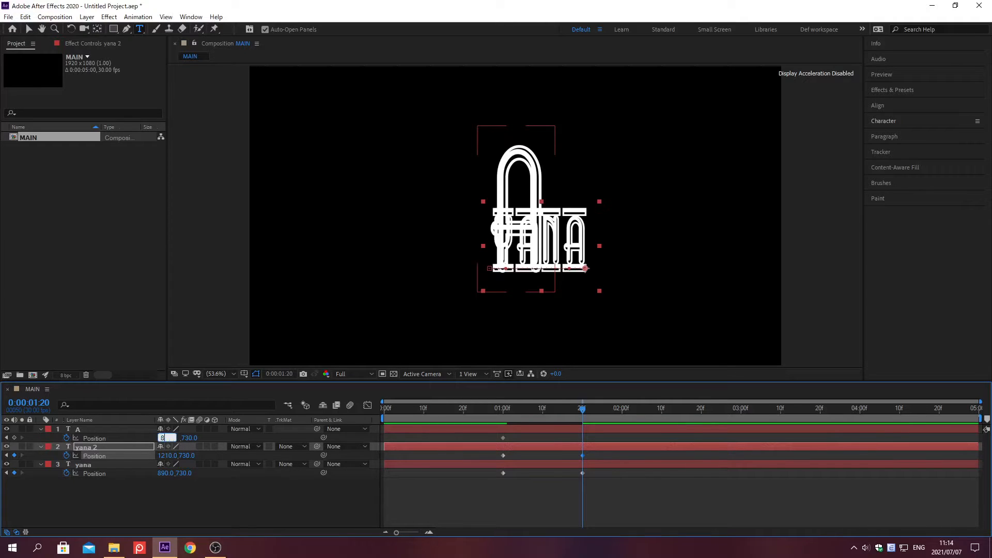
{"action": "key", "text": "Tab"}
{"action": "type", "text": "736"}
{"action": "key", "text": "Return"}
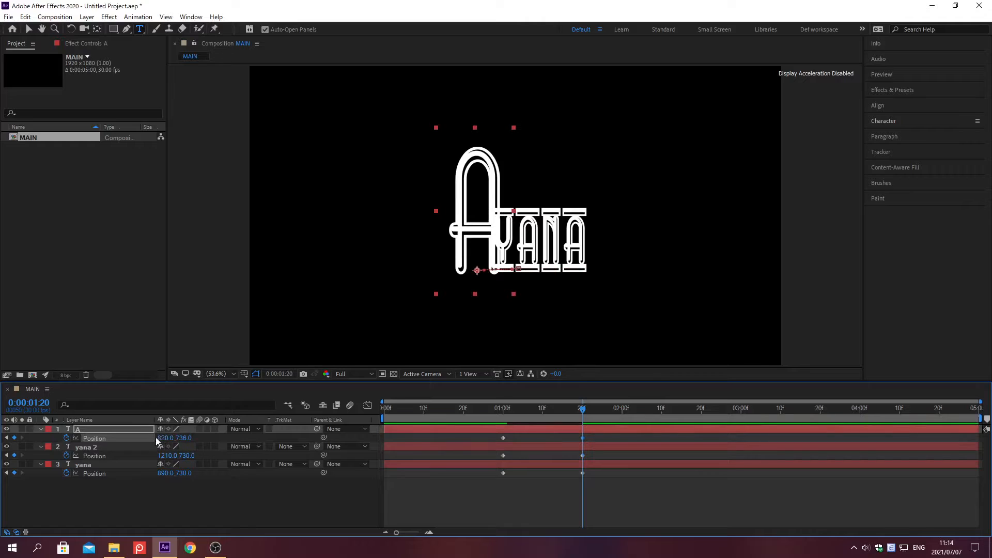
- Show only the Scale property of the A layer and only the Opacity property of the yana 2 layer
{"action": "key", "text": "Return"}
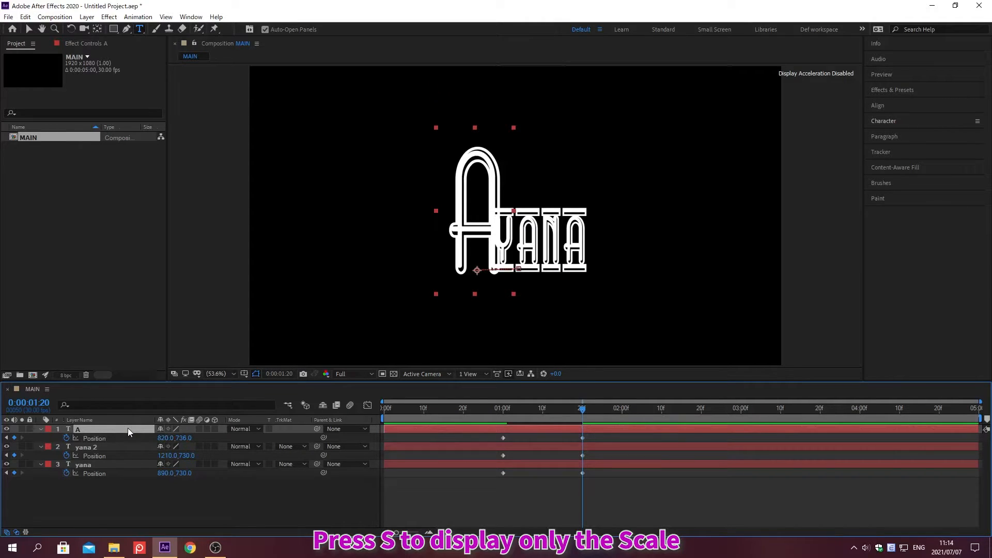
{"action": "key", "text": "s"}
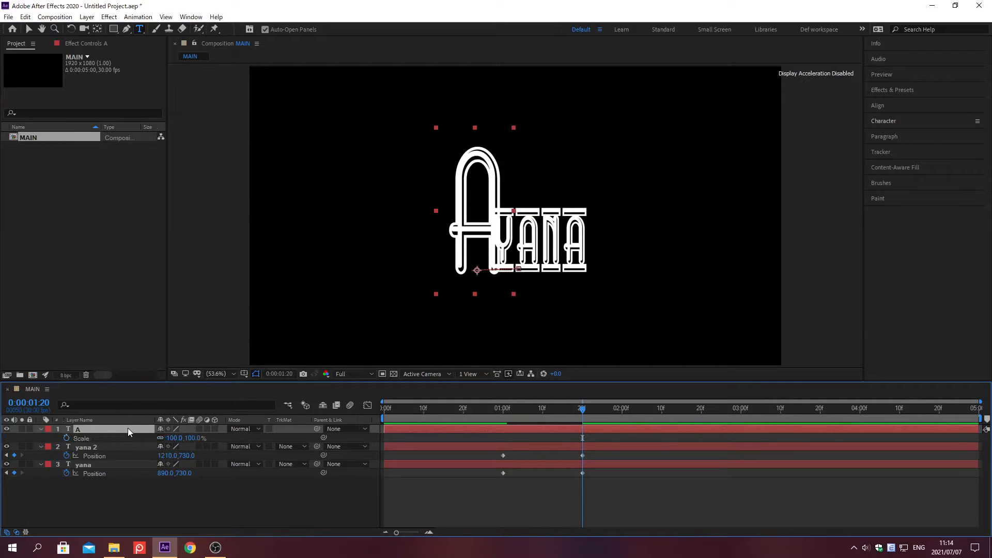
{"action": "left_click", "coordinate": [128, 448]}
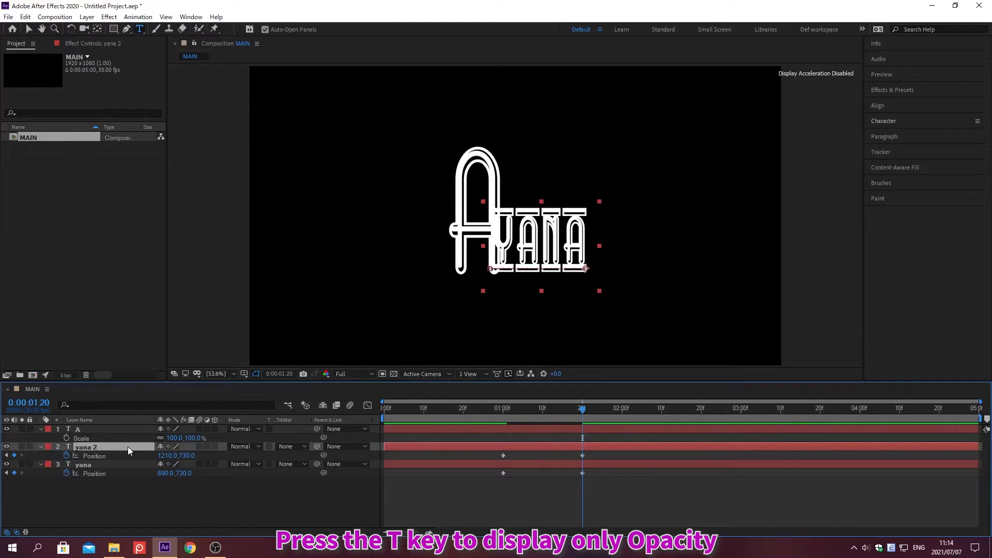
{"action": "key", "text": "t"}
- At 0;00;01;00, create an Opacity keyframe on the yana 2 layer and a Scale keyframe on the A layer
{"action": "key", "text": "alt+shift+j"}
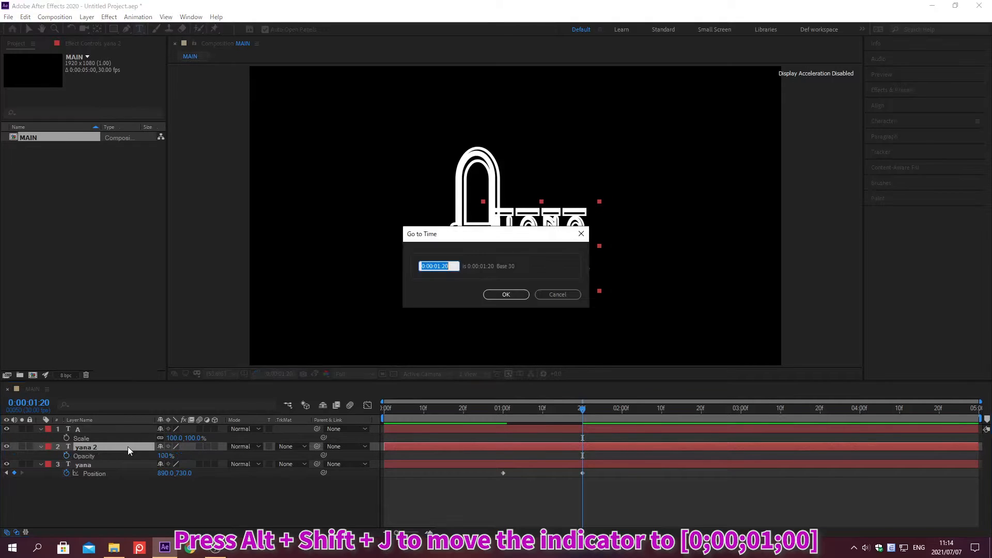
{"action": "type", "text": "0;00;01;00"}
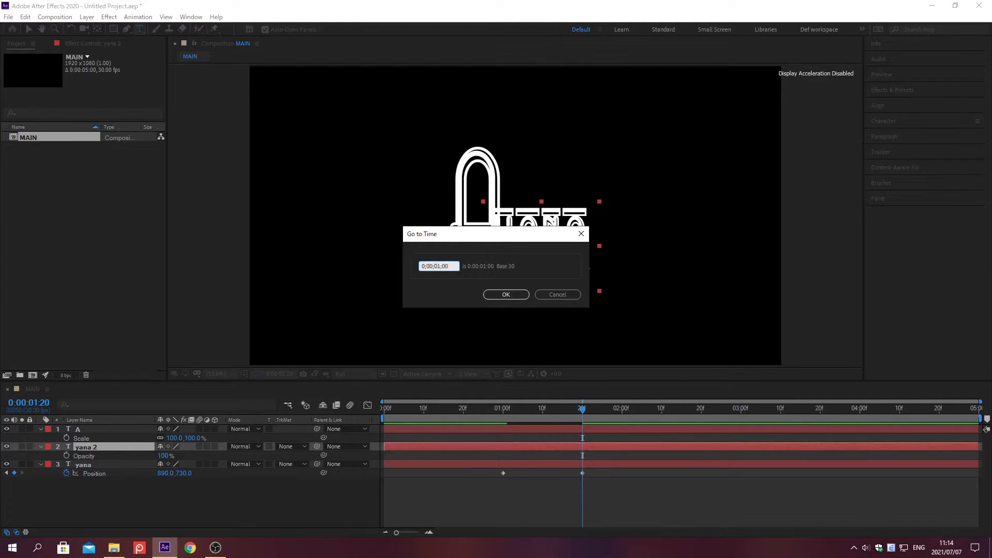
{"action": "key", "text": "Return"}
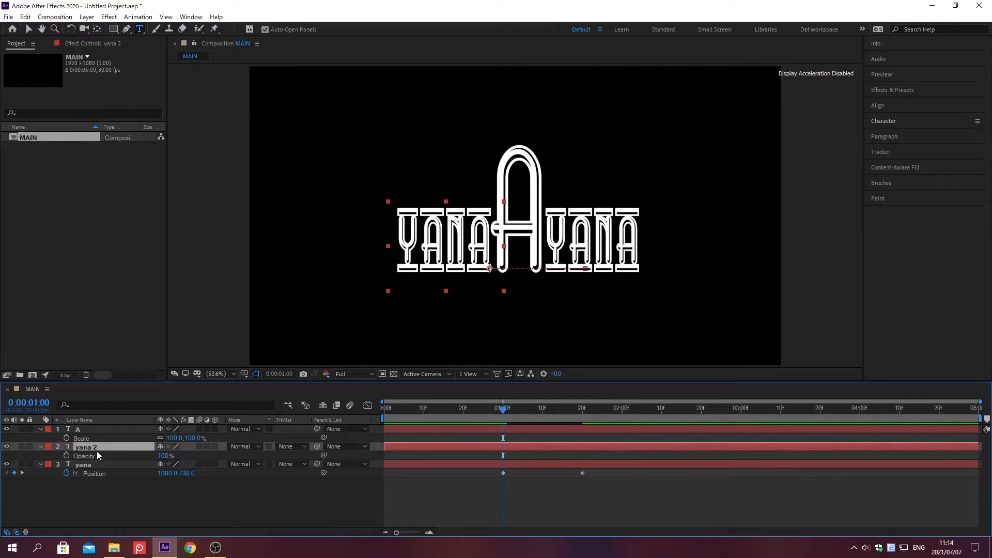
{"action": "left_click", "coordinate": [66, 456]}
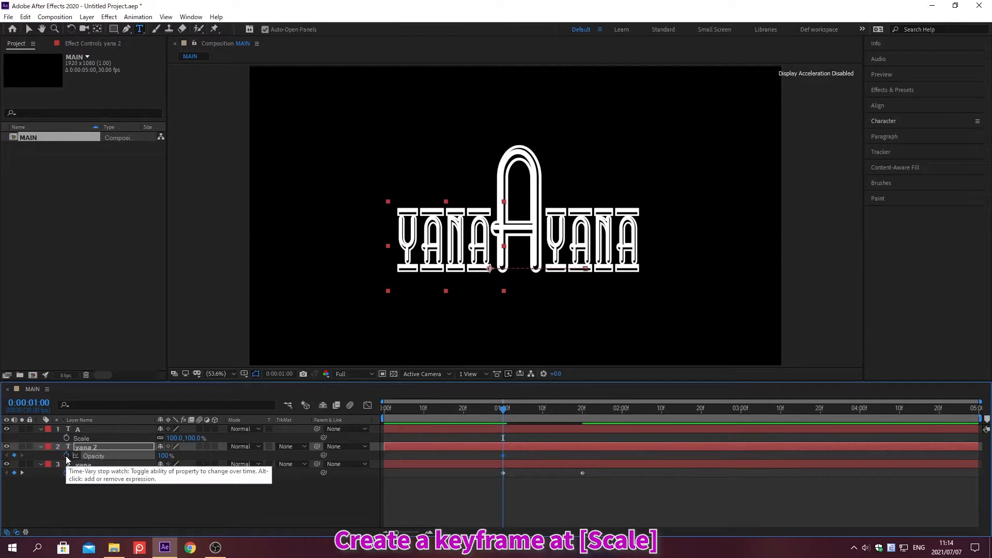
{"action": "left_click", "coordinate": [66, 438]}
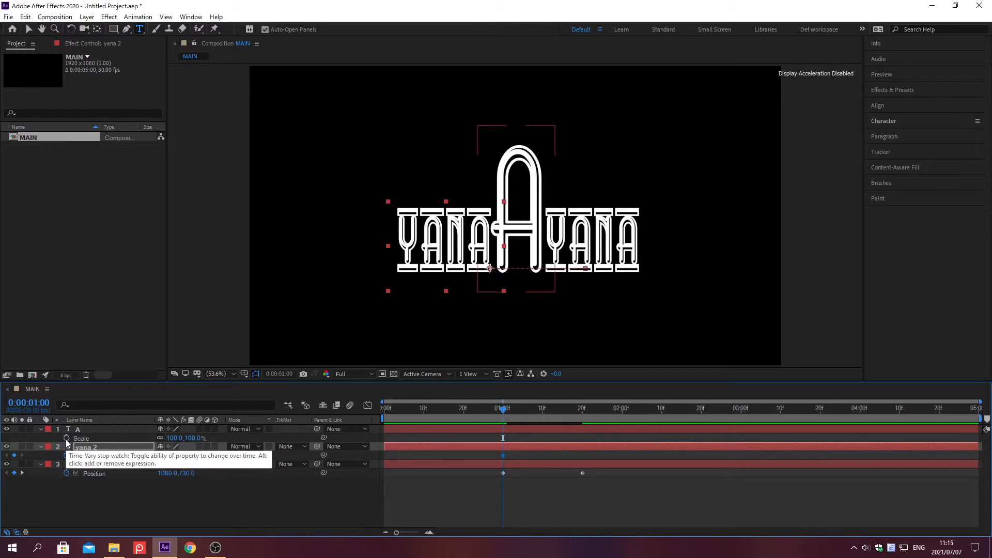
- Go to 0;00;01;20 and set the yana 2 layer's Opacity to 0%
{"action": "key", "text": "alt+shift+j"}
{"action": "type", "text": "0;"}
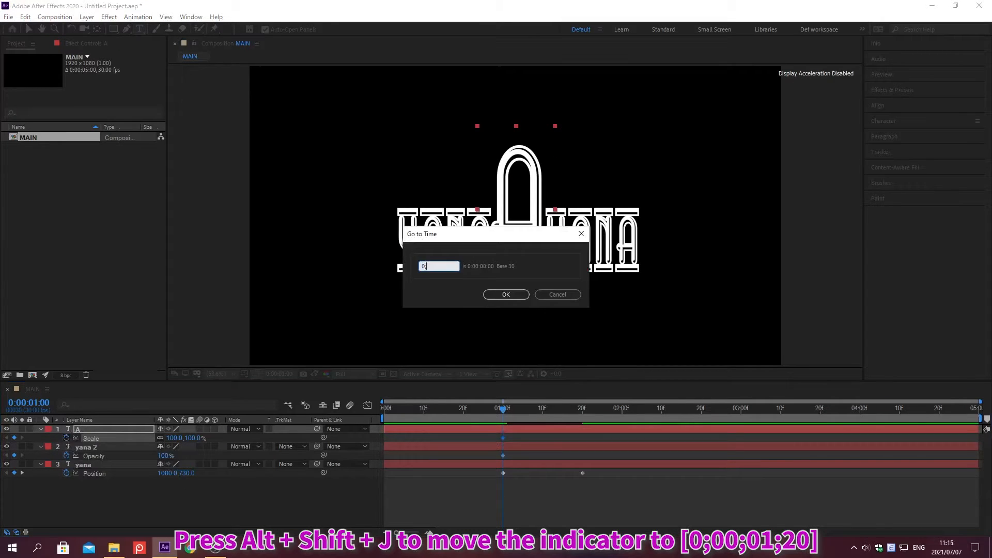
{"action": "type", "text": "00;01;20"}
{"action": "key", "text": "Return"}
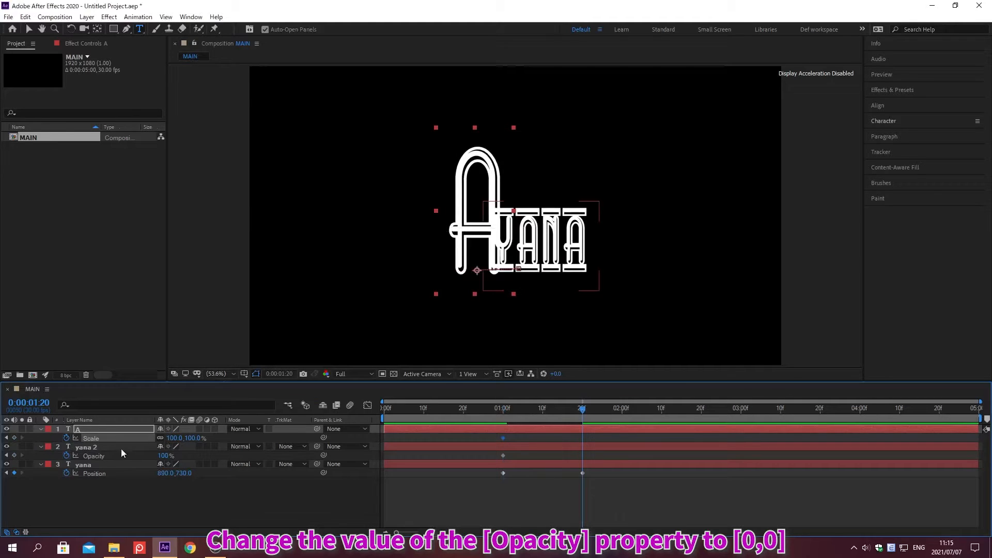
{"action": "left_click", "coordinate": [158, 456]}
{"action": "type", "text": "0"}
{"action": "key", "text": "Return"}
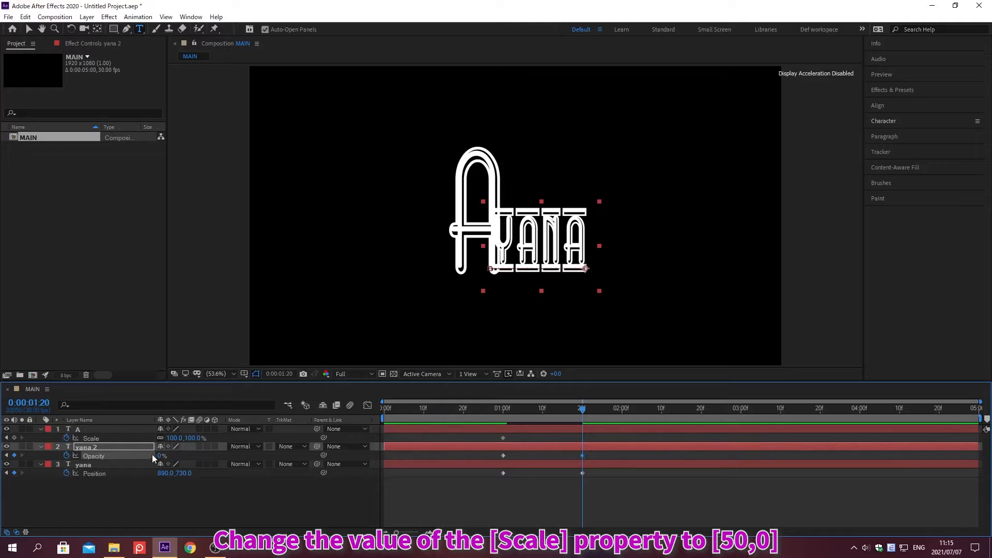
- Set the A layer's Scale to 50% at 0;00;01;20 and scrub through the animation up to that point
{"action": "left_click", "coordinate": [172, 438]}
{"action": "type", "text": "50"}
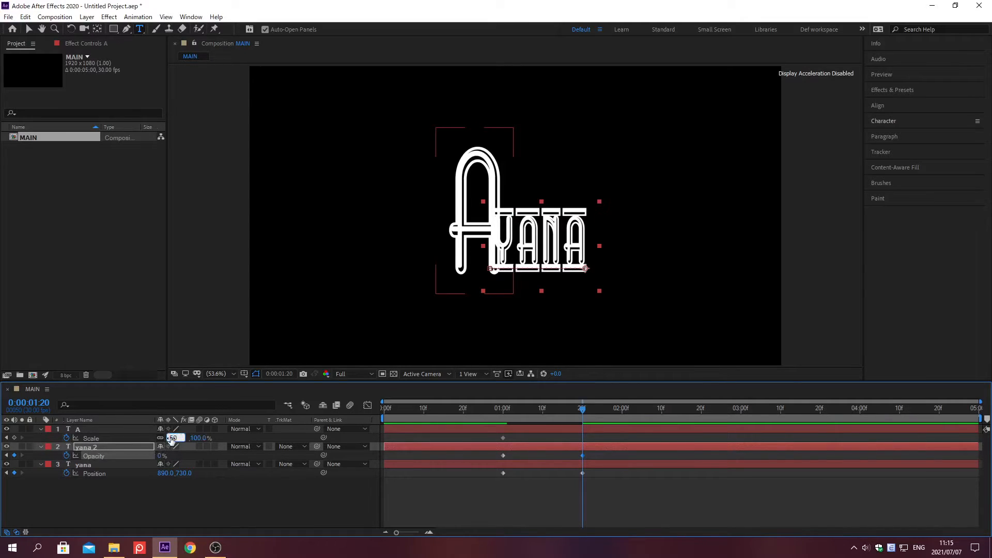
{"action": "key", "text": "Return"}
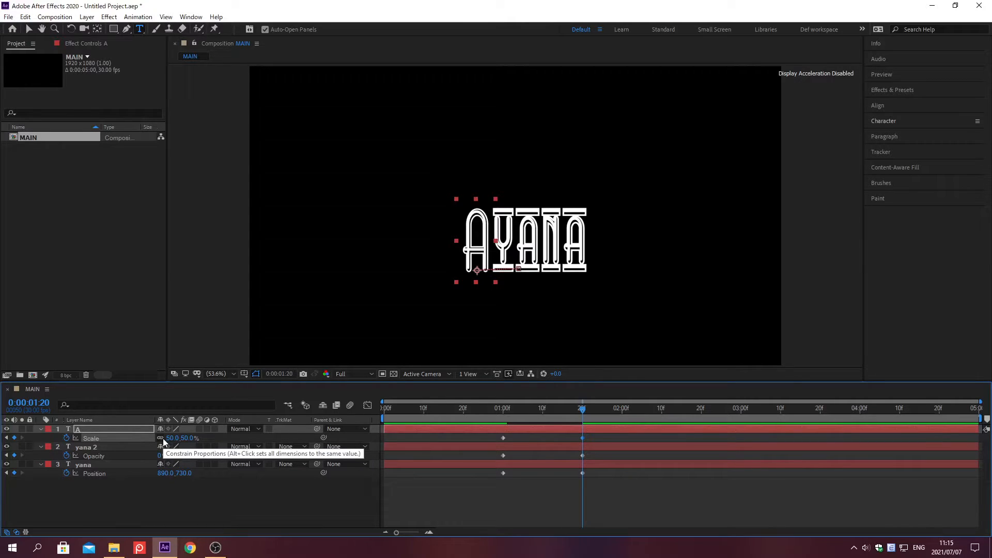
{"action": "left_click_drag", "start_coordinate": [384, 410], "coordinate": [583, 412]}
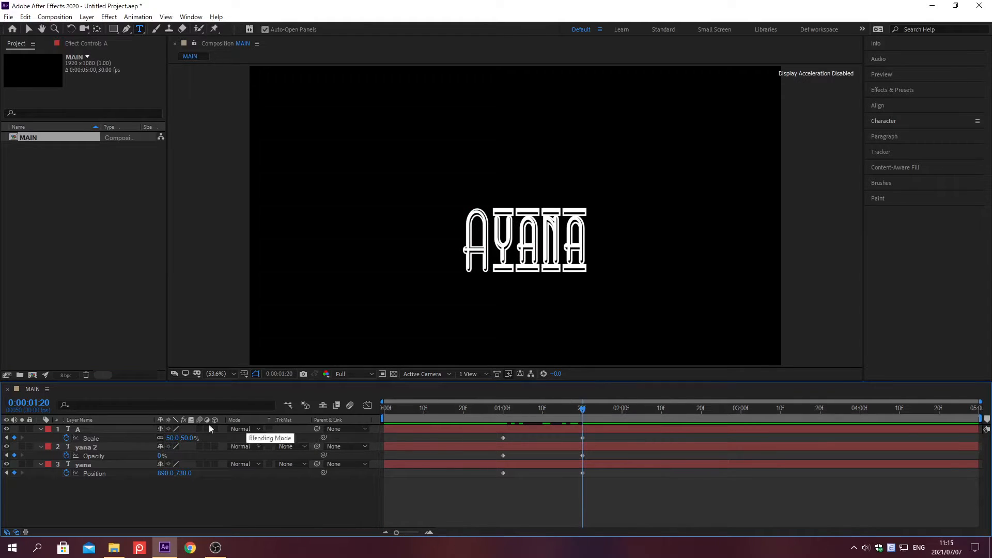
- Pre-compose all three text layers into a new composition named Text, moving all attributes into it
{"action": "left_click", "coordinate": [88, 430]}
{"action": "left_click", "coordinate": [87, 464], "text": "shift"}
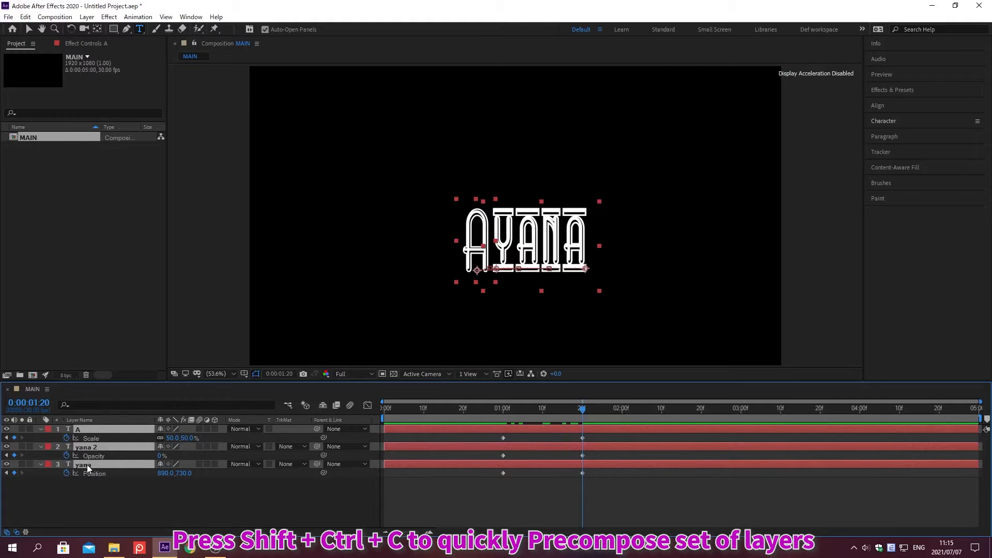
{"action": "key", "text": "ctrl+shift+c"}
{"action": "type", "text": "Text"}
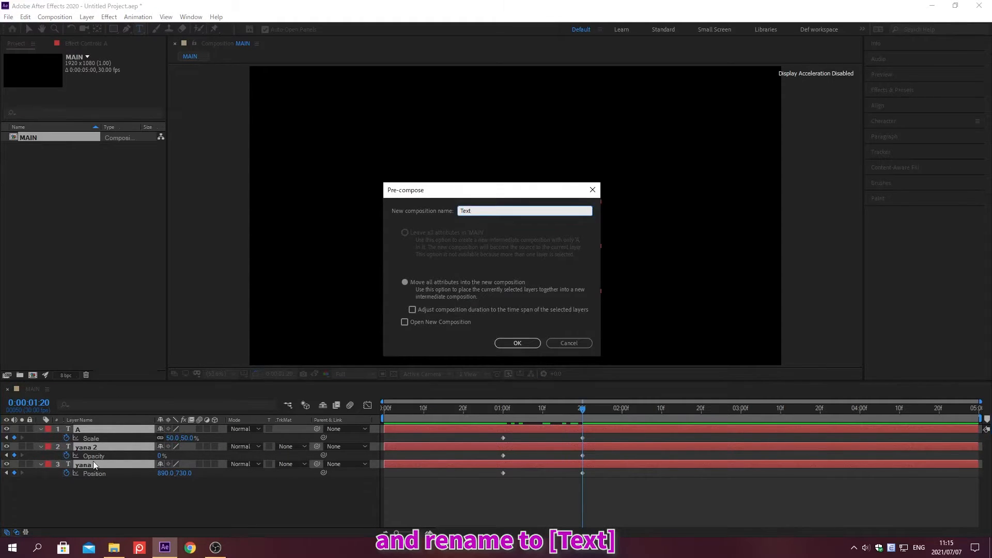
{"action": "left_click", "coordinate": [405, 283]}
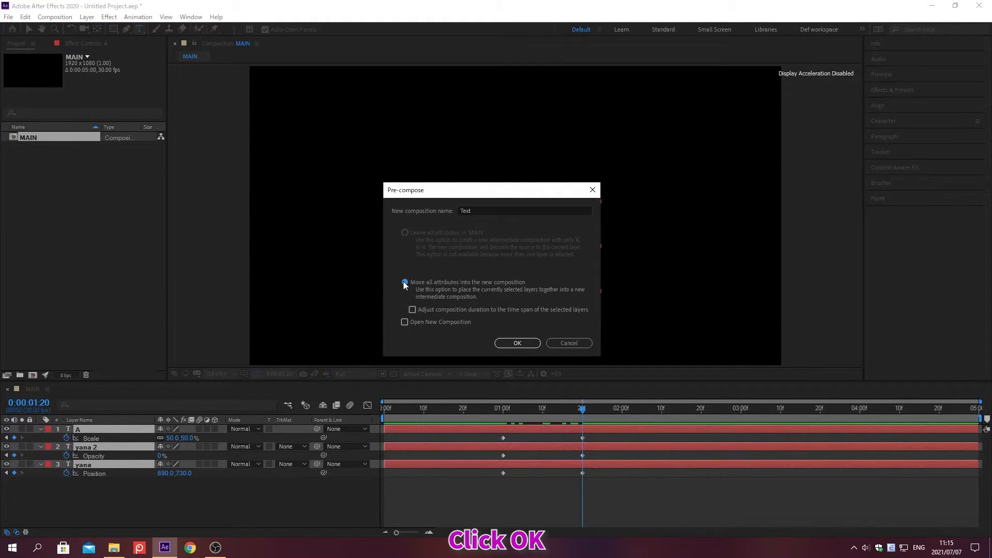
{"action": "left_click", "coordinate": [518, 343]}
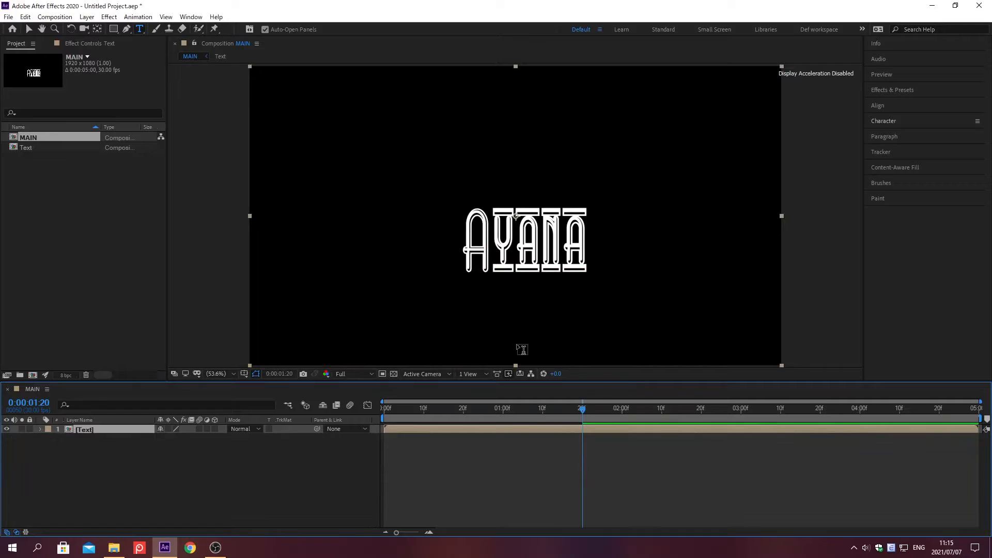
- Create a full-size solid named Background with the color F29544 and place it beneath the Text layer
{"action": "key", "text": "ctrl+y"}
{"action": "type", "text": "Background"}
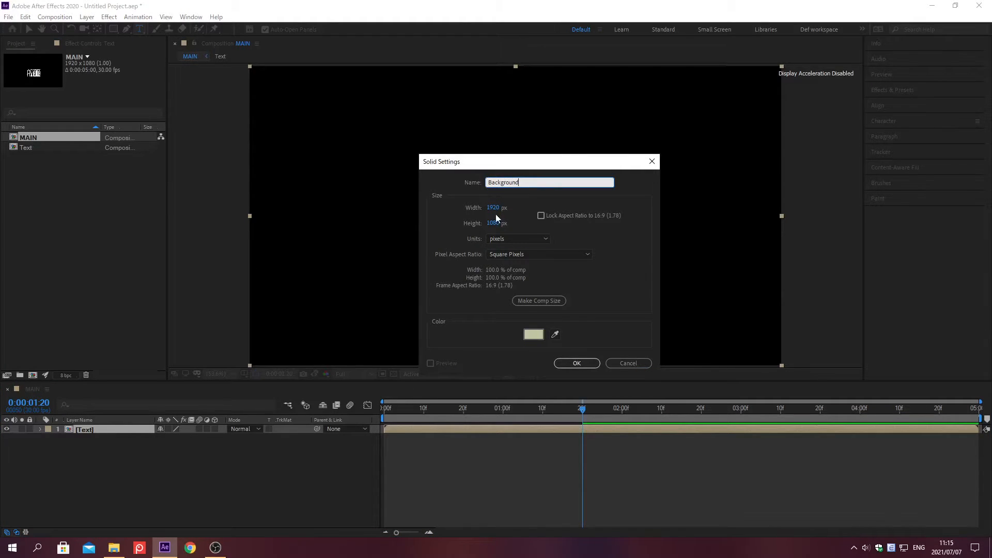
{"action": "left_click", "coordinate": [535, 333]}
{"action": "type", "text": "F29544"}
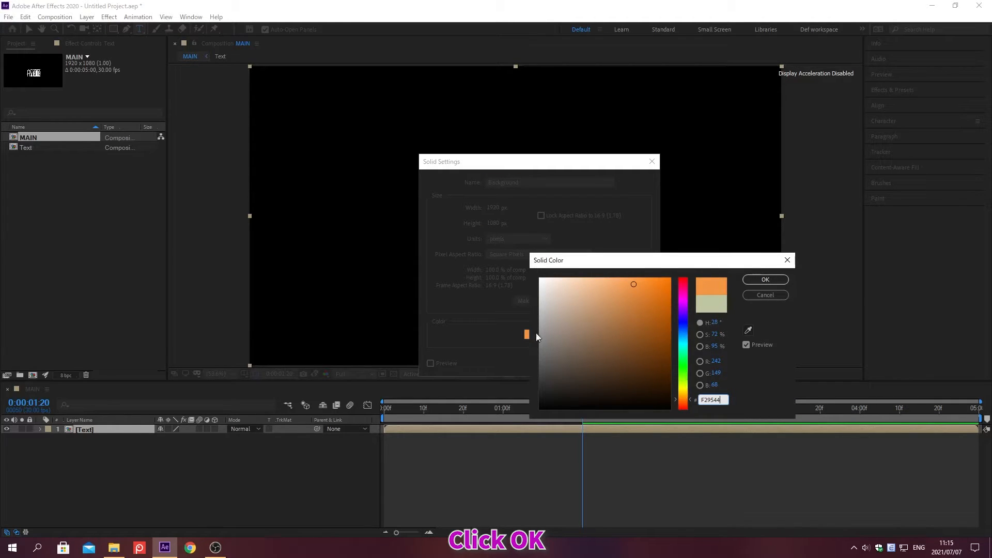
{"action": "left_click", "coordinate": [766, 280]}
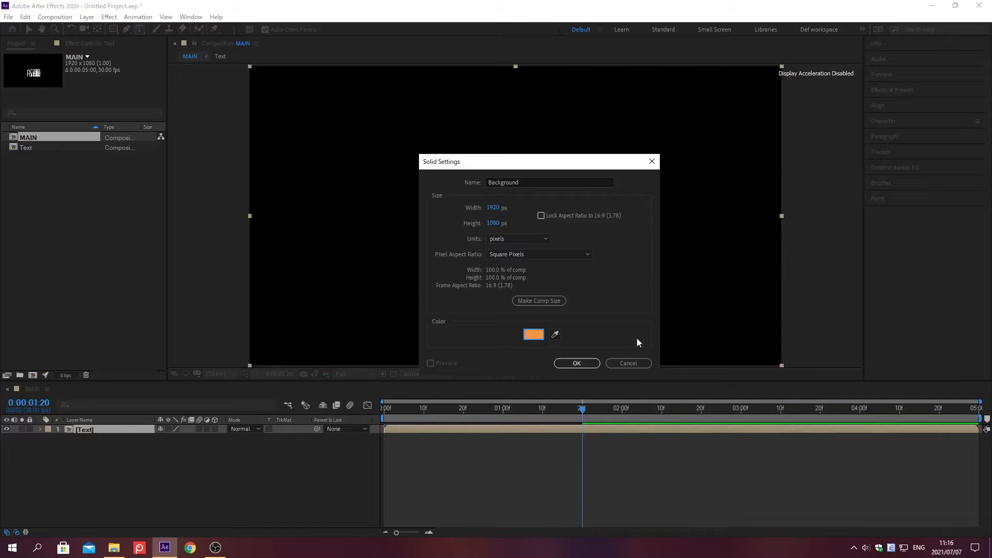
{"action": "left_click", "coordinate": [577, 363]}
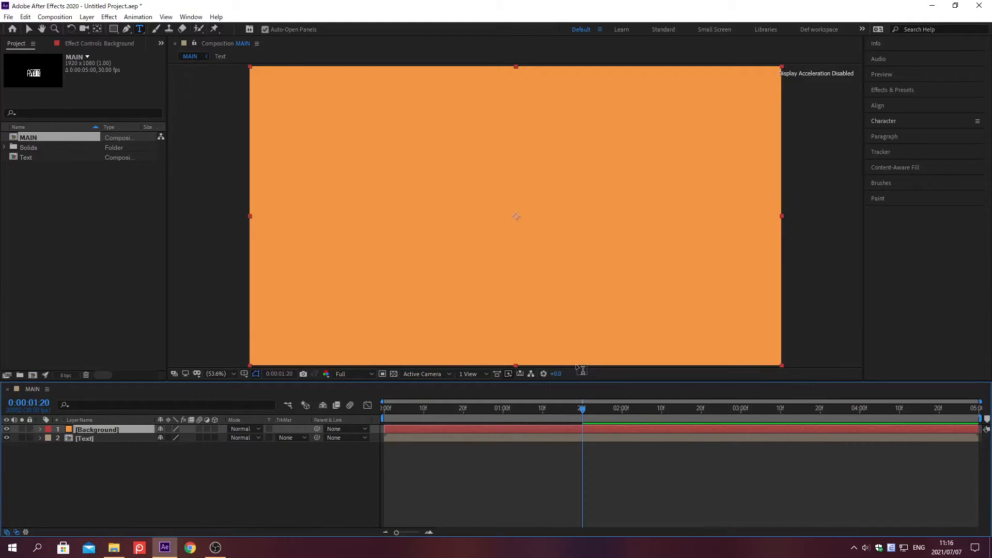
{"action": "key", "text": "ctrl+["}
- Find the CC Radial Fast Blur effect and apply it to the Text layer
{"action": "left_click", "coordinate": [128, 430]}
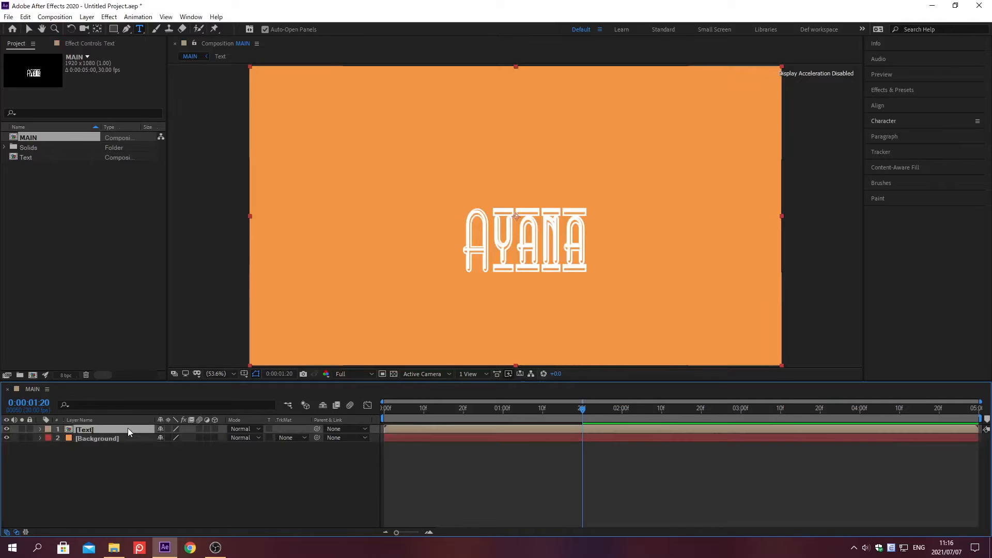
{"action": "left_click", "coordinate": [893, 90]}
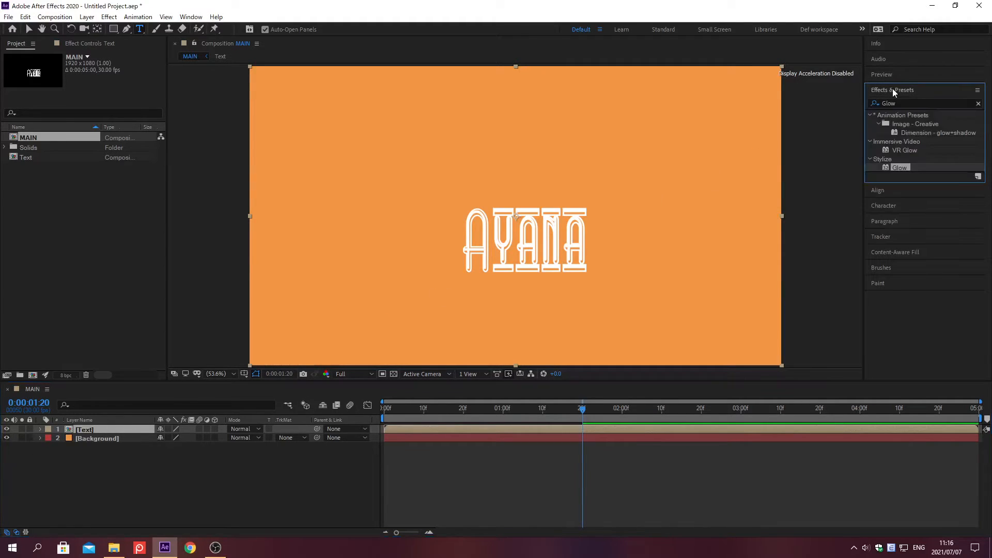
{"action": "left_click", "coordinate": [978, 103]}
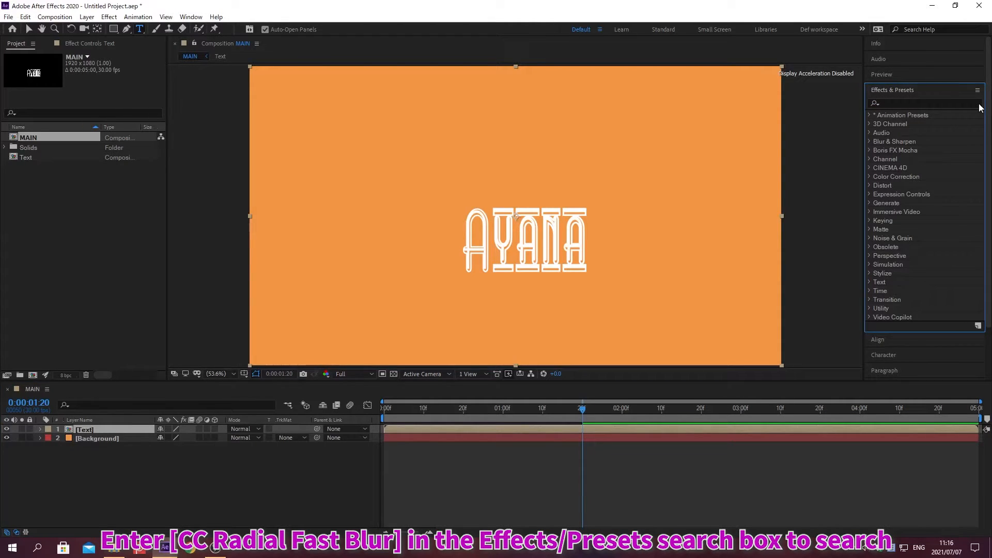
{"action": "left_click", "coordinate": [893, 102]}
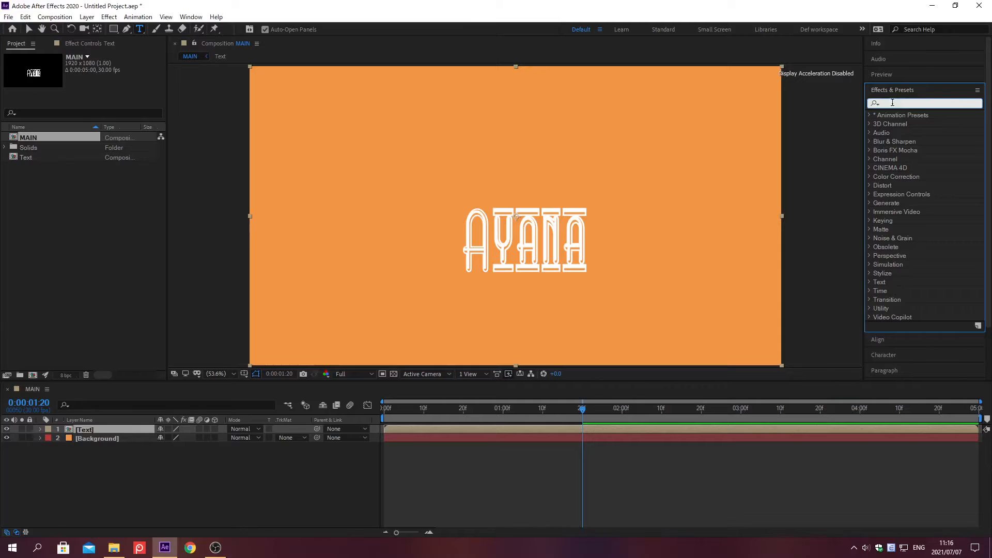
{"action": "type", "text": "CC Radial"}
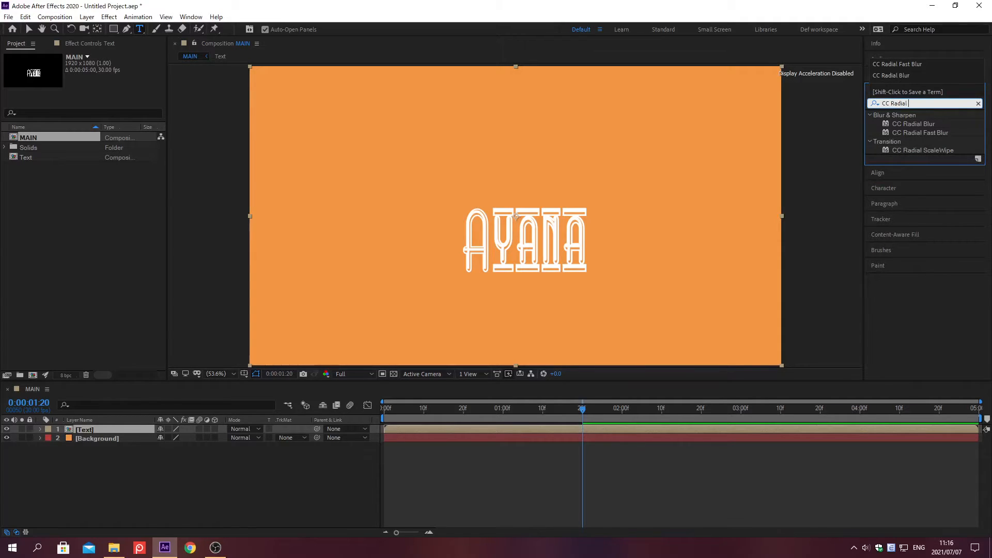
{"action": "type", "text": " Fast Blur"}
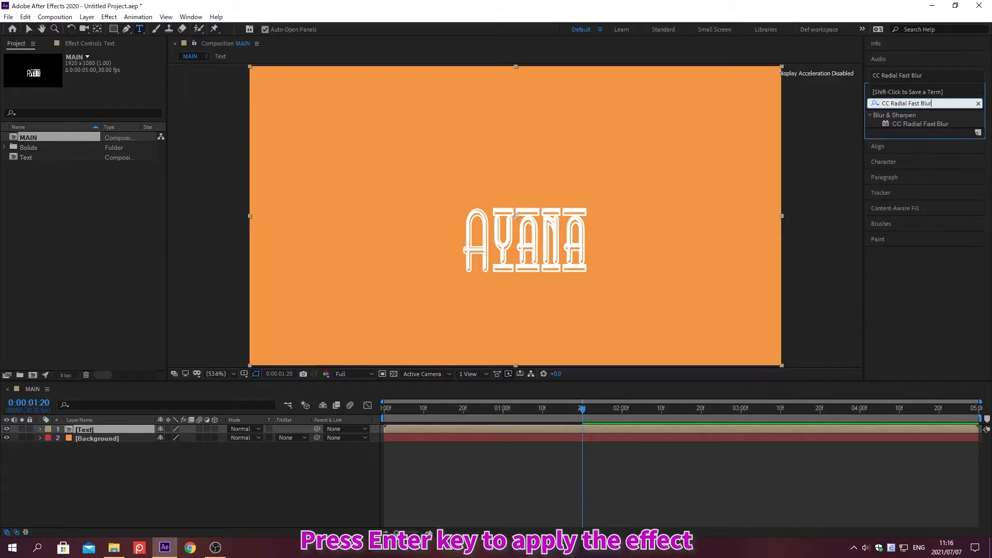
{"action": "key", "text": "Return"}
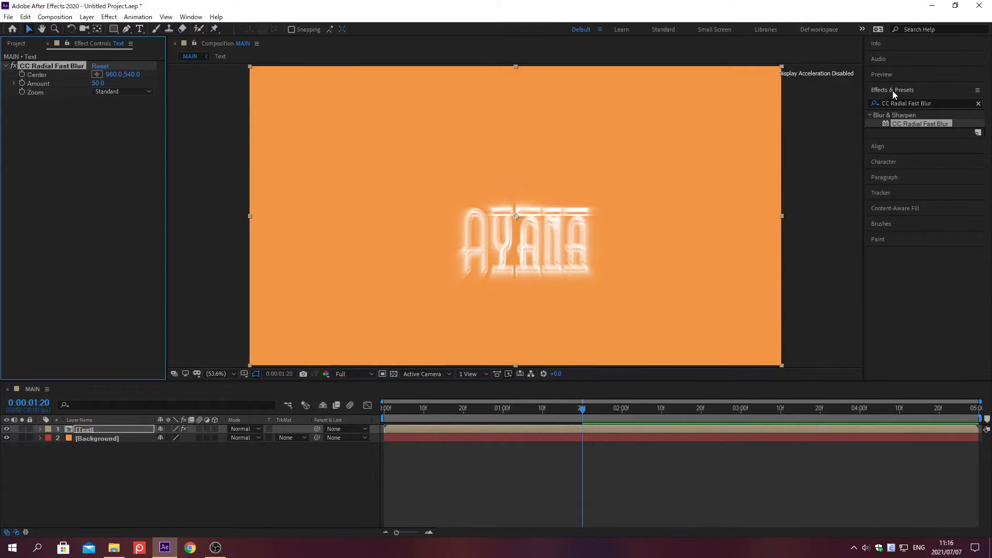
{"action": "left_click", "coordinate": [892, 89]}
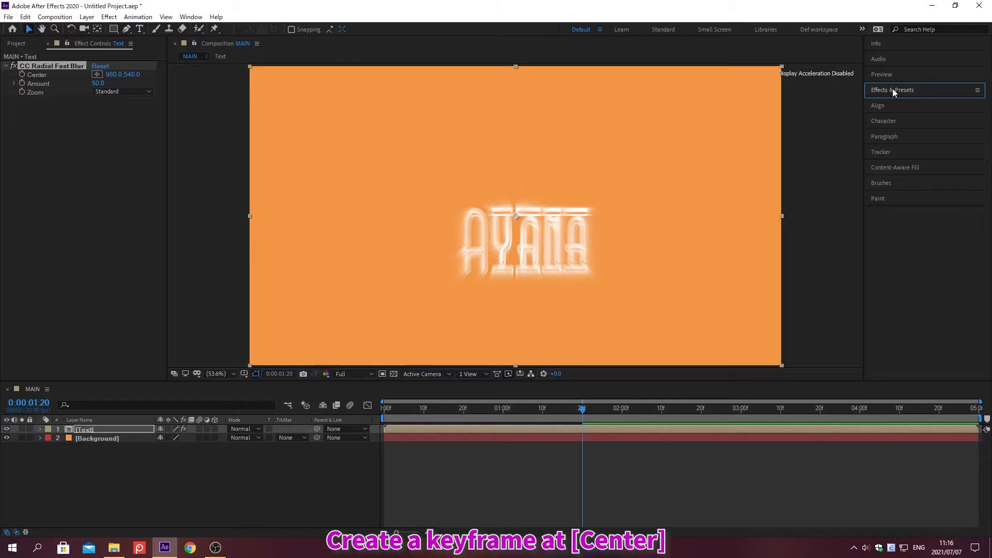
- At 0;00;01;20, create CC Radial Fast Blur keyframes with Center at 960, 0 and Amount at 0
{"action": "left_click", "coordinate": [21, 75]}
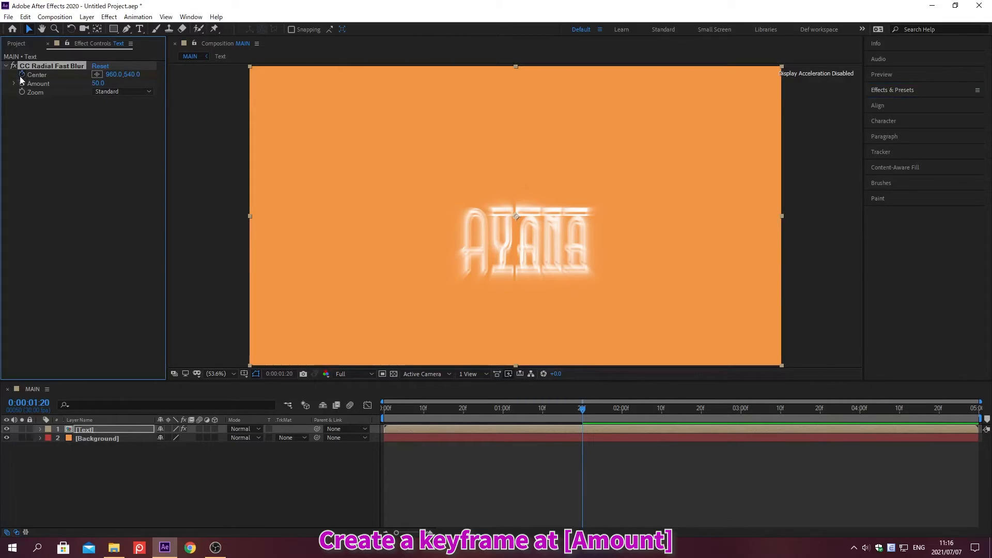
{"action": "left_click", "coordinate": [21, 84]}
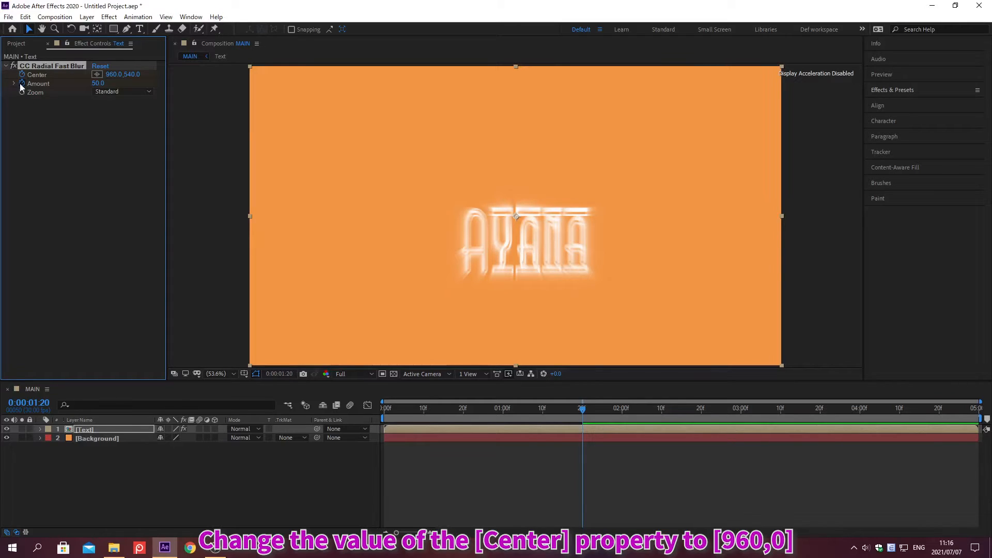
{"action": "left_click", "coordinate": [110, 74]}
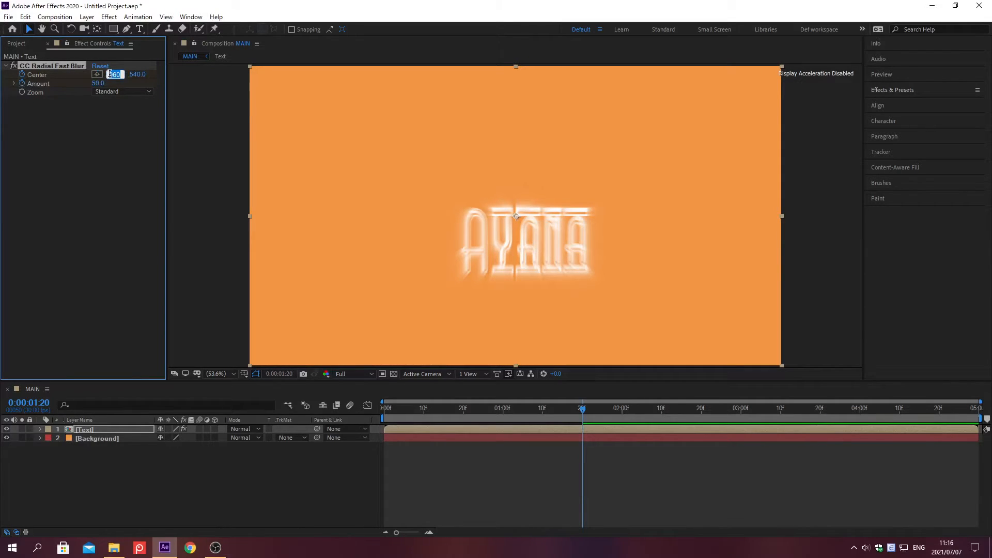
{"action": "key", "text": "Tab"}
{"action": "type", "text": "0"}
{"action": "key", "text": "Return"}
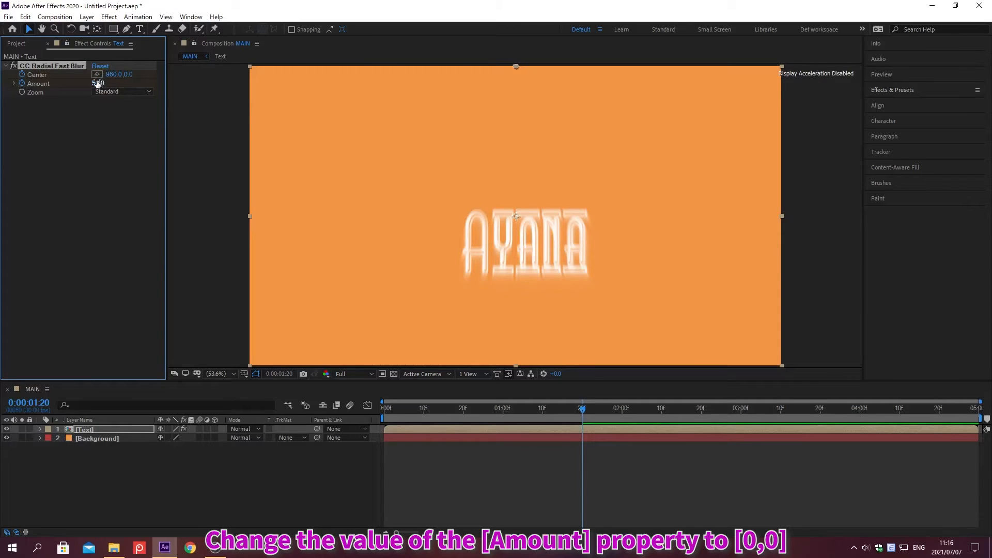
{"action": "left_click", "coordinate": [96, 83]}
{"action": "type", "text": "0"}
{"action": "key", "text": "Return"}
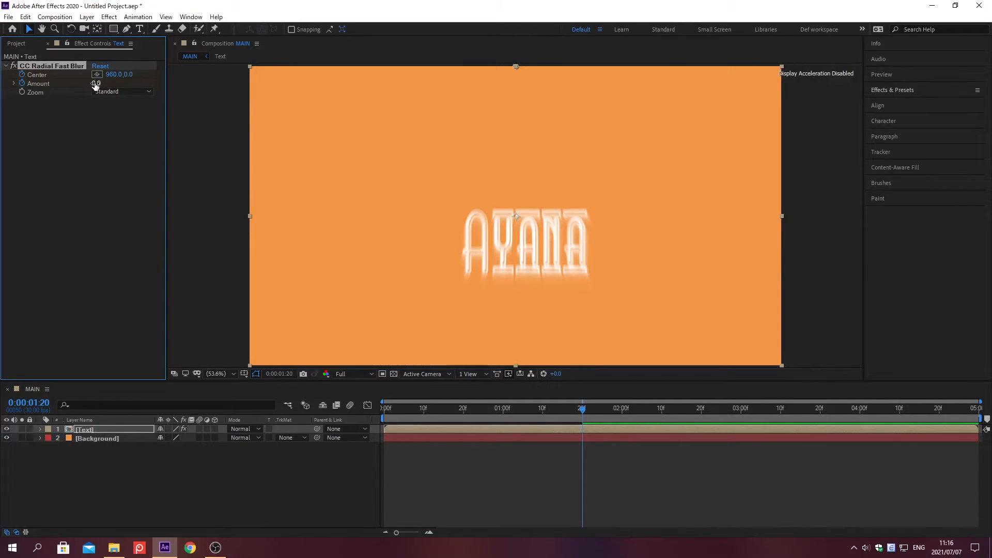
- Go to 0;00;02;00 and set the radial blur's Center to 1420, 192 and its Amount to 100
{"action": "key", "text": "alt+shift+j"}
{"action": "type", "text": "0;0"}
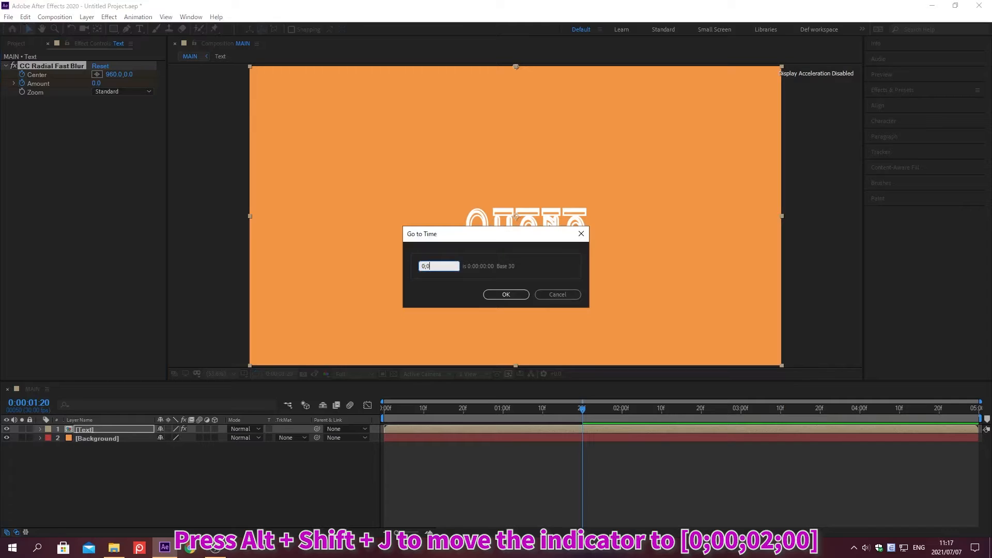
{"action": "type", "text": "0;02;00"}
{"action": "key", "text": "Return"}
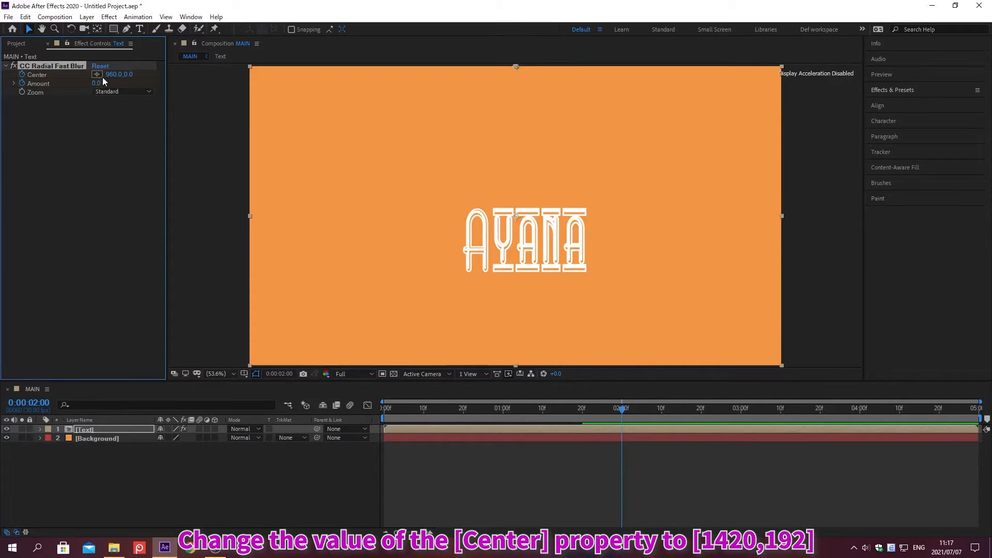
{"action": "left_click", "coordinate": [110, 74]}
{"action": "type", "text": "1420"}
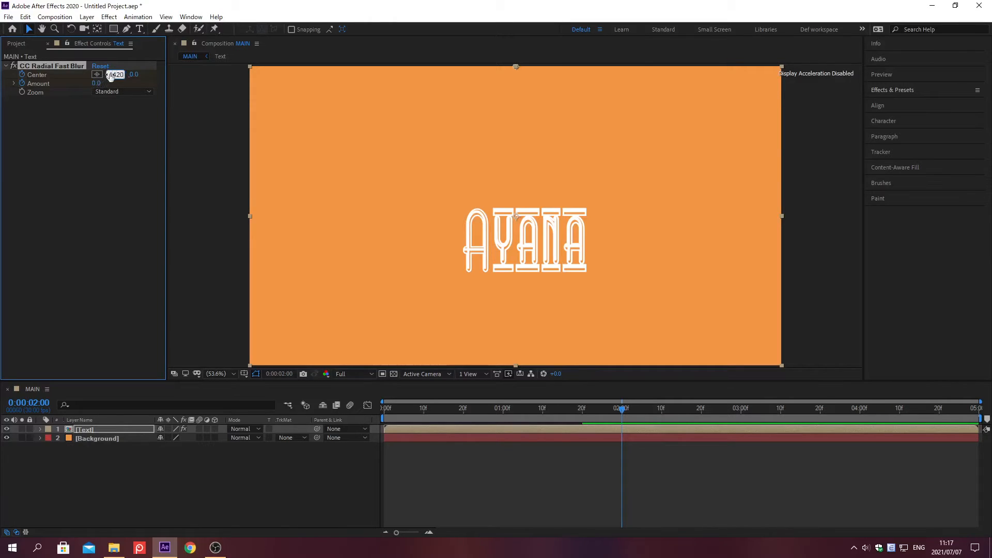
{"action": "key", "text": "Tab"}
{"action": "type", "text": "192"}
{"action": "key", "text": "Return"}
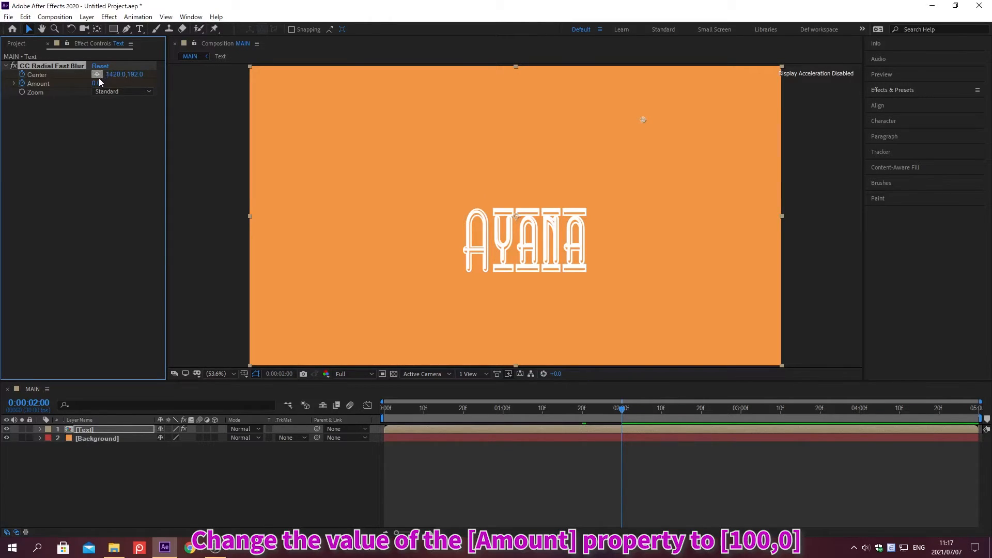
{"action": "left_click", "coordinate": [96, 83]}
{"action": "type", "text": "100"}
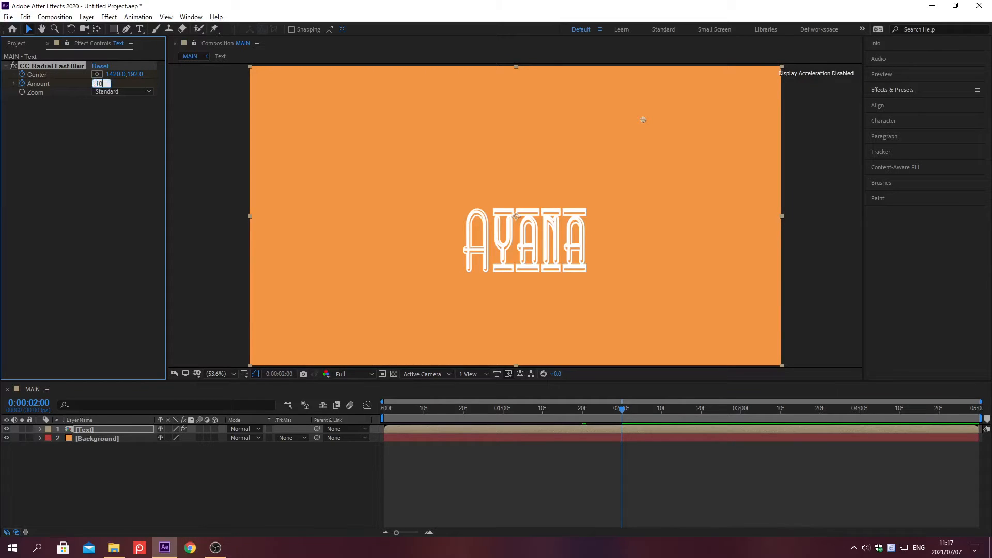
{"action": "key", "text": "Return"}
- Go to 0;00;04;00 and set the radial blur's Center to 370, 190
{"action": "key", "text": "alt+shift+j"}
{"action": "type", "text": "0;00;04;00"}
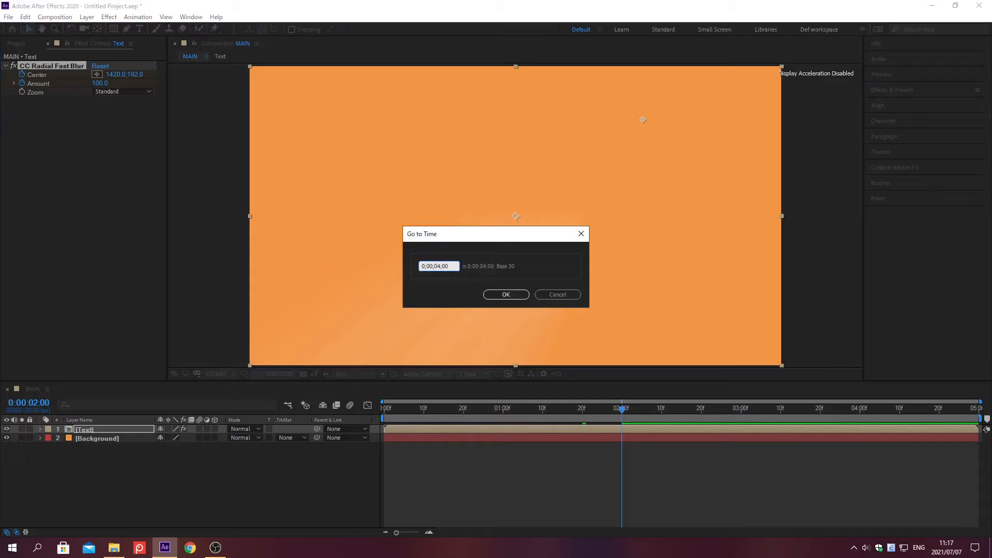
{"action": "key", "text": "Return"}
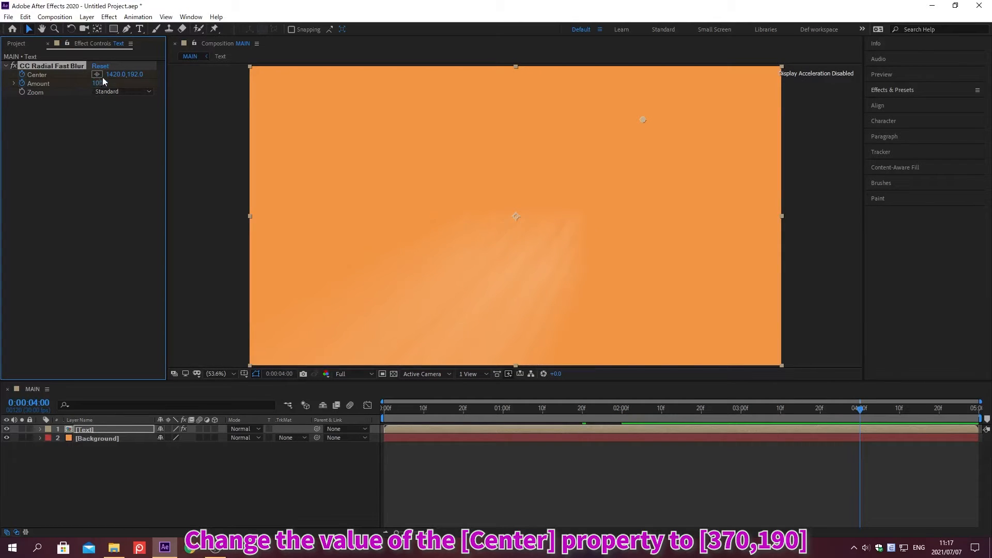
{"action": "left_click", "coordinate": [111, 74]}
{"action": "type", "text": "370"}
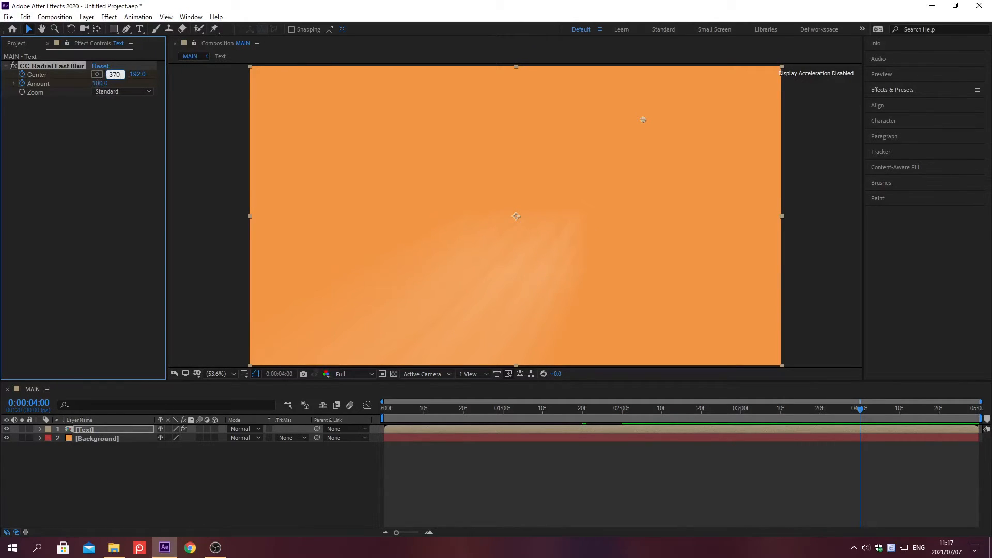
{"action": "key", "text": "Tab"}
{"action": "type", "text": "190"}
{"action": "key", "text": "Return"}
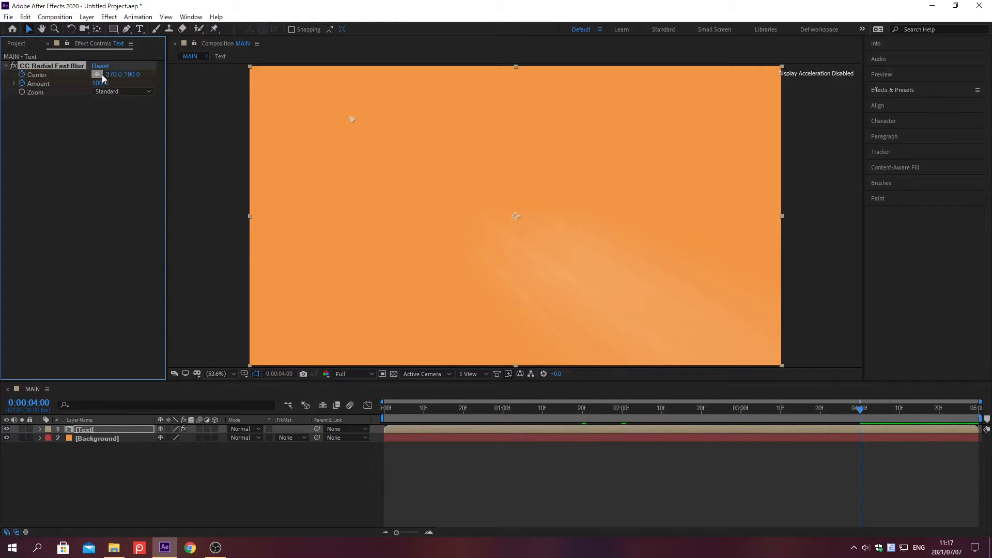
- Find the Matte Choker effect and apply it to the Text layer
{"action": "left_click", "coordinate": [895, 92]}
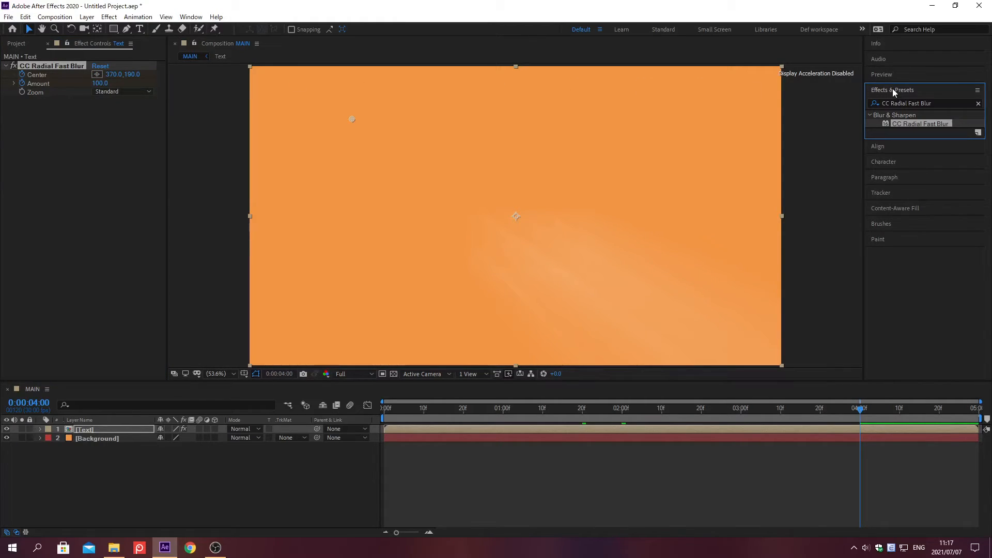
{"action": "left_click", "coordinate": [979, 103]}
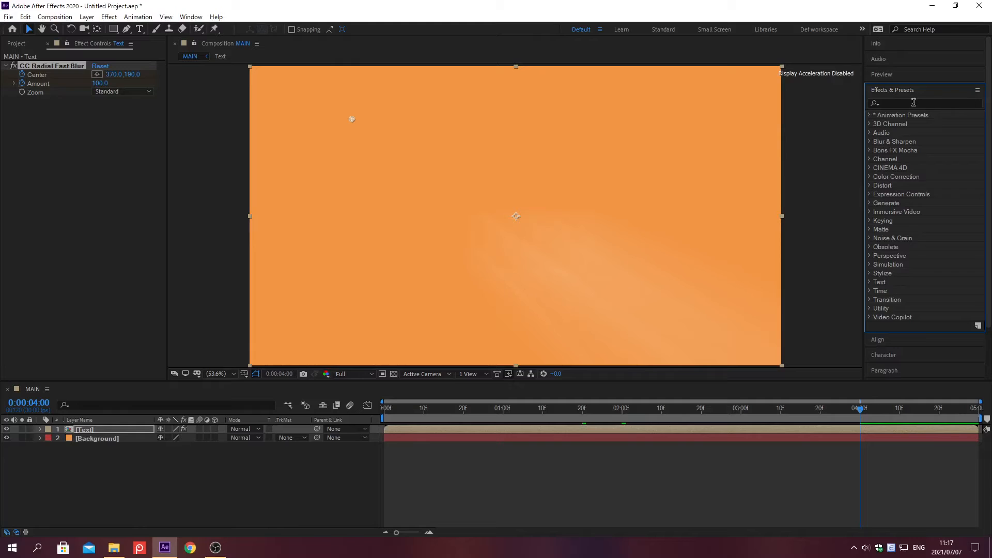
{"action": "left_click", "coordinate": [893, 102]}
{"action": "type", "text": "Matte"}
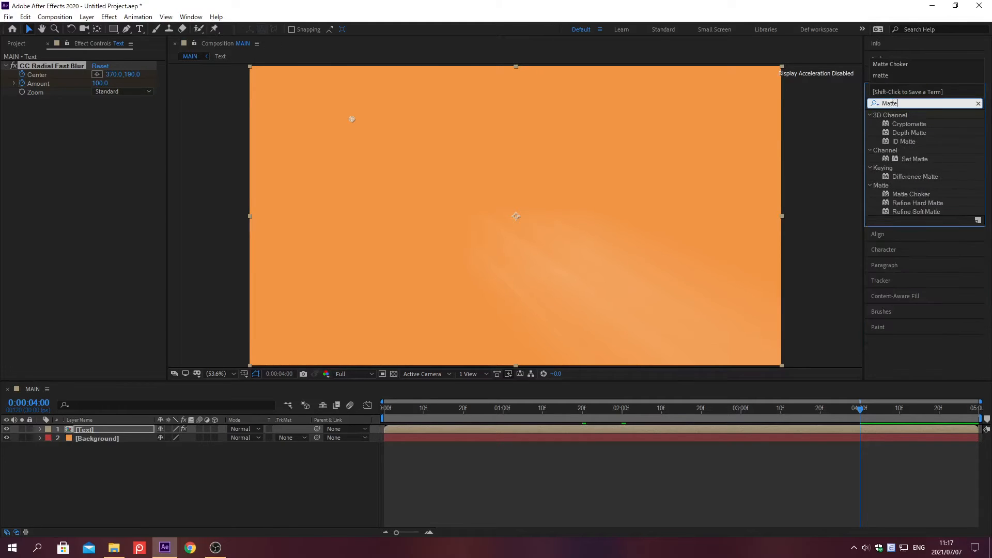
{"action": "type", "text": " Choker"}
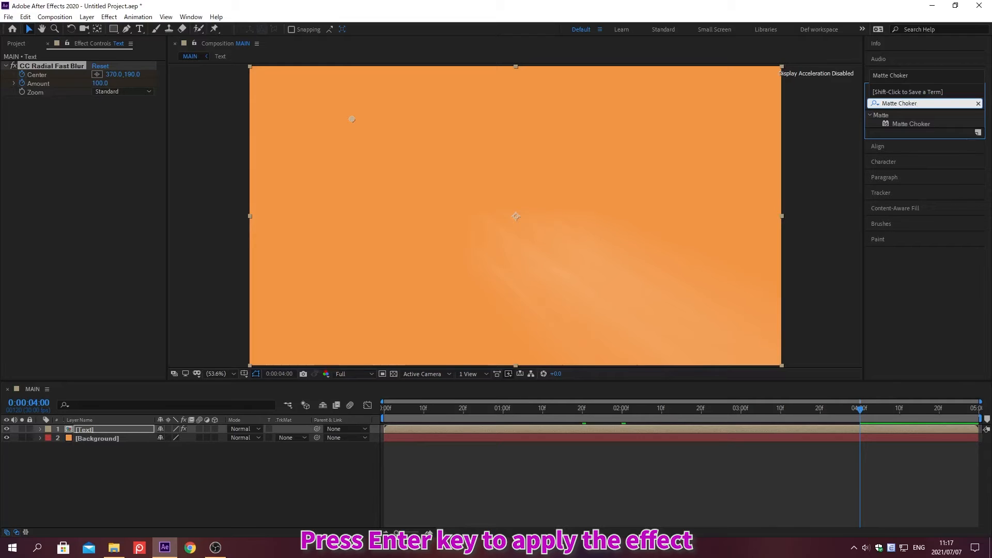
{"action": "key", "text": "Return"}
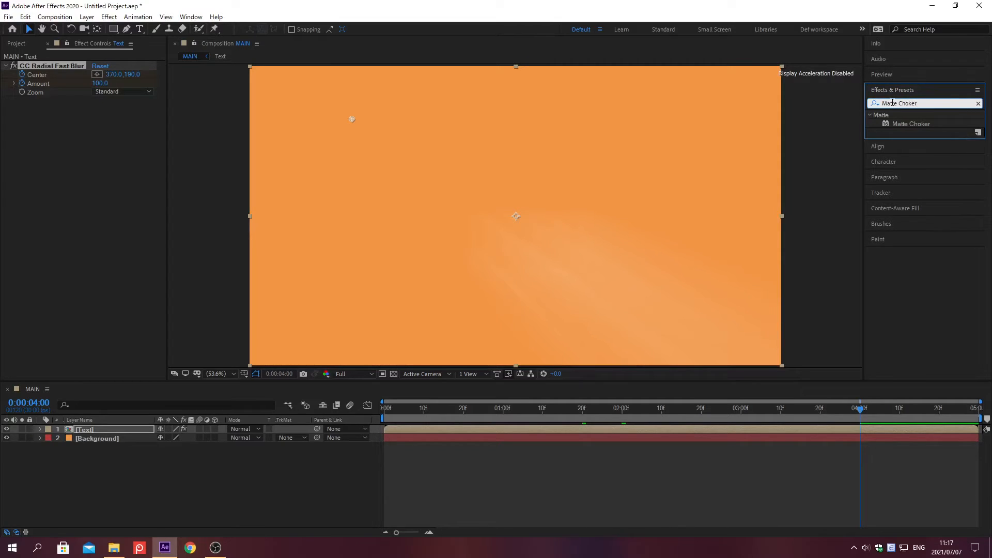
{"action": "key", "text": "Return"}
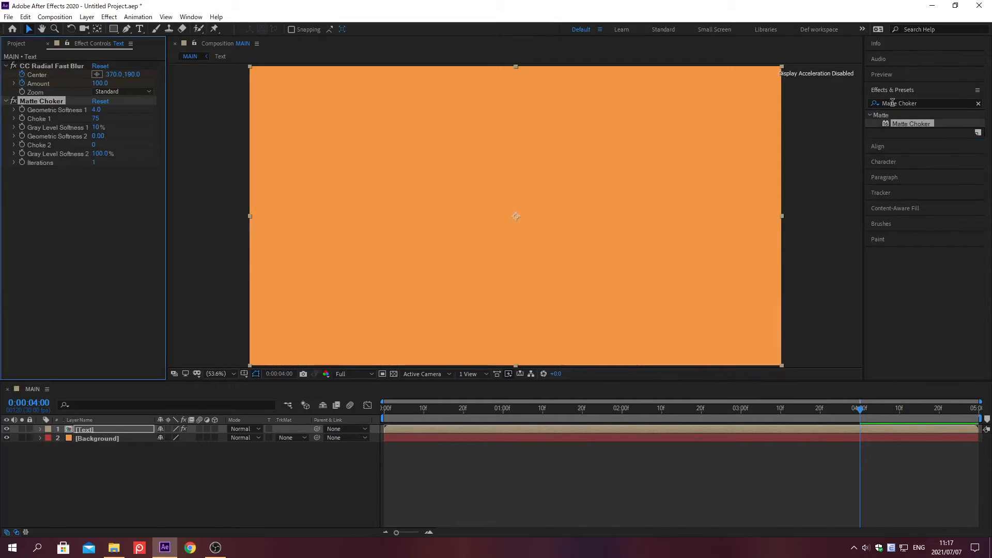
{"action": "left_click", "coordinate": [893, 91]}
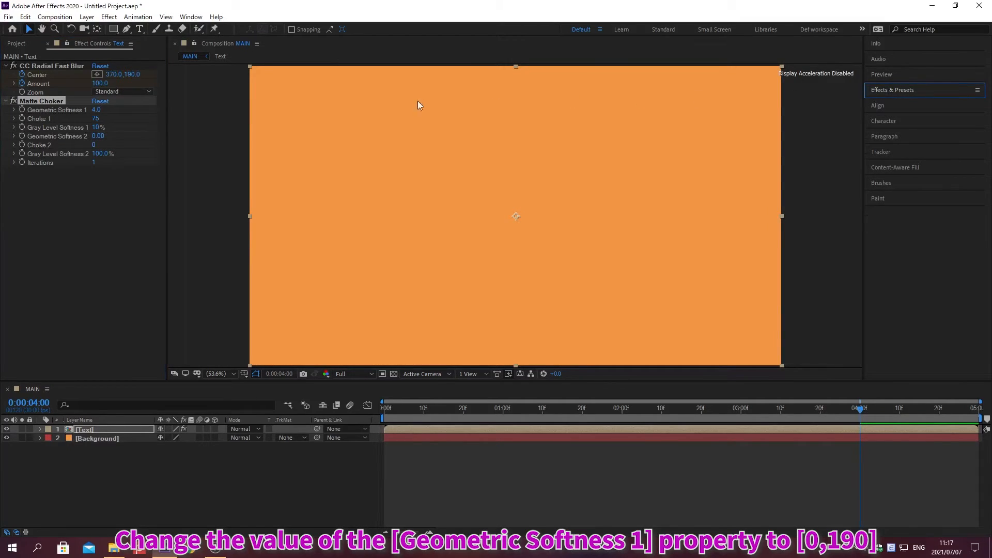
- Set the Matte Choker's Geometric Softness 1 to 0, Gray Level Softness 1 to 0% and Choke 1 to -127
{"action": "left_click", "coordinate": [96, 109]}
{"action": "type", "text": "0"}
{"action": "key", "text": "Return"}
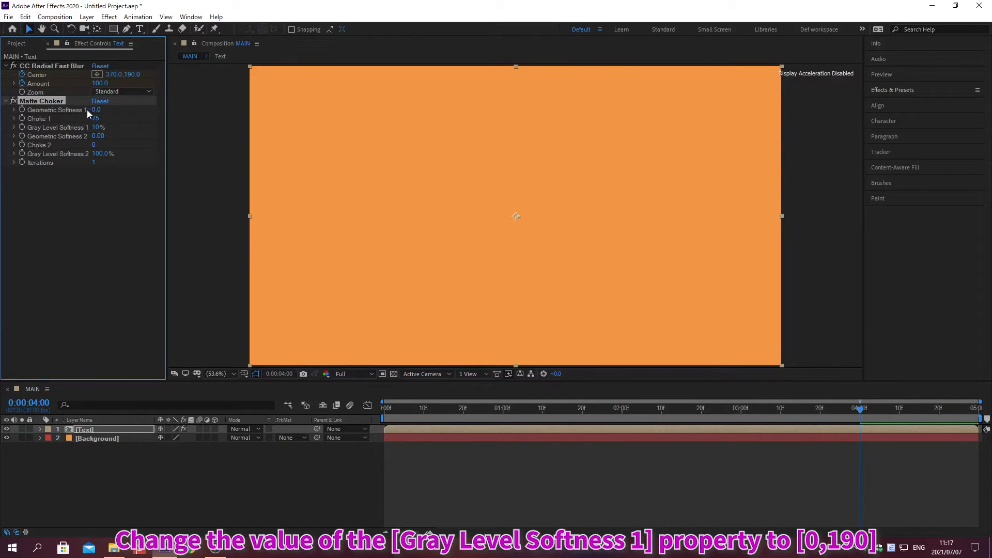
{"action": "left_click", "coordinate": [95, 127]}
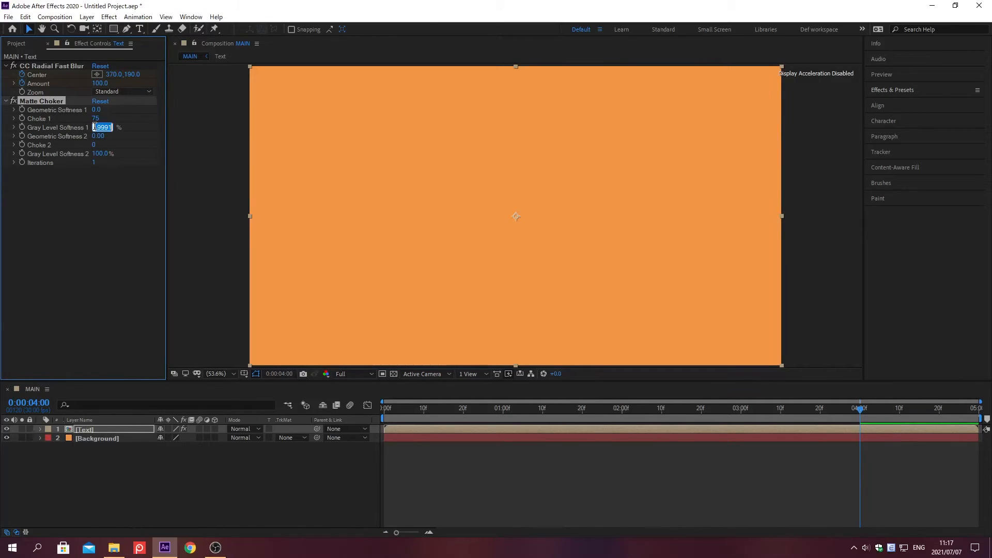
{"action": "type", "text": "0"}
{"action": "key", "text": "Return"}
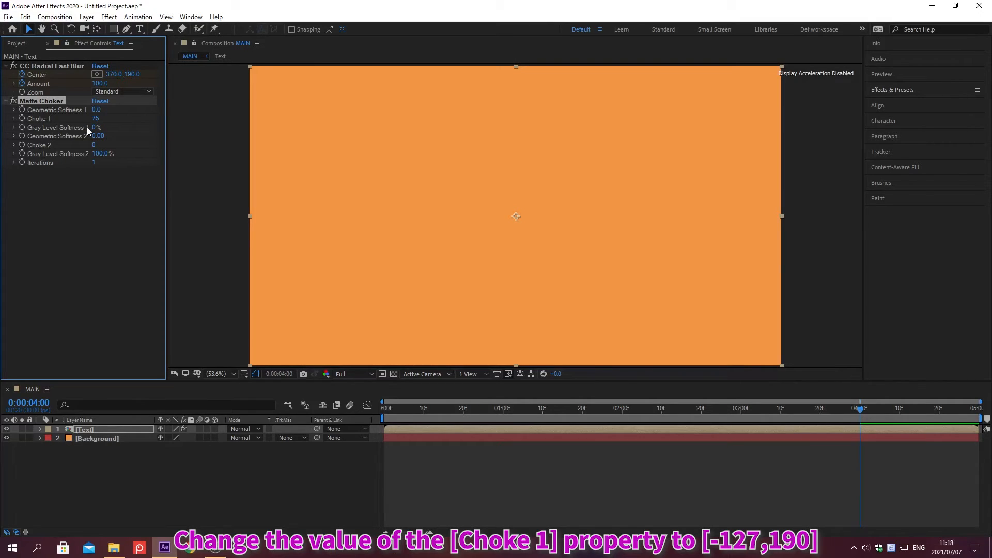
{"action": "left_click", "coordinate": [95, 119]}
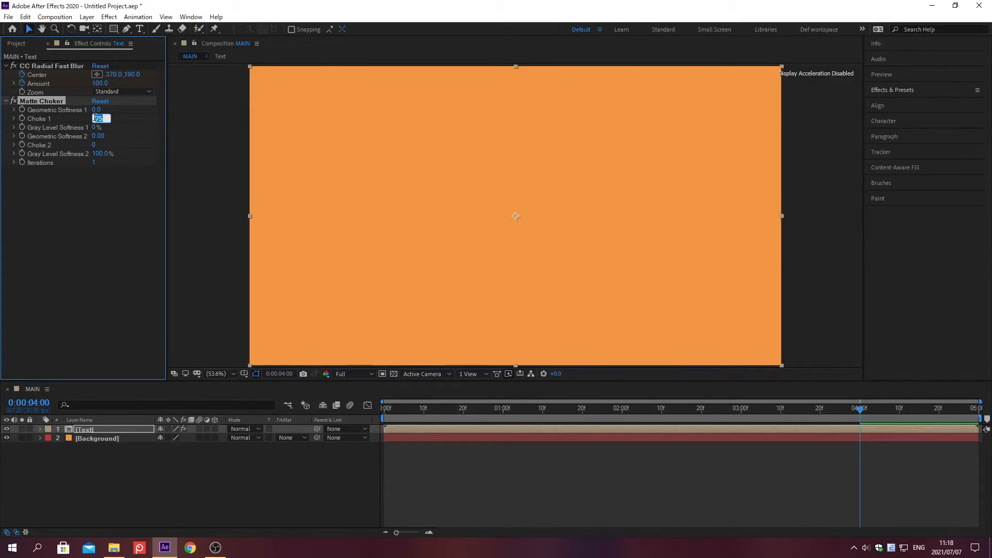
{"action": "type", "text": "127"}
{"action": "key", "text": "Return"}
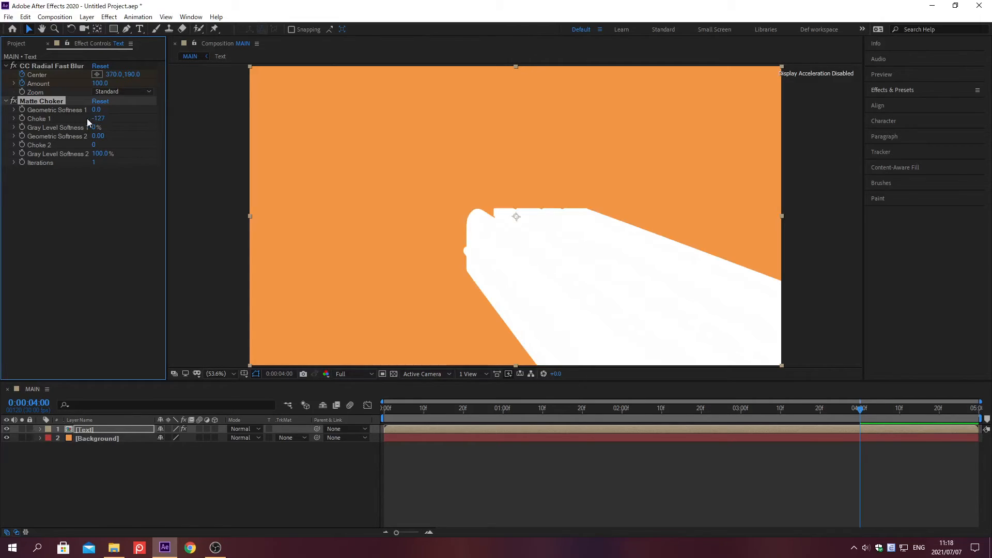
- Find the Fill effect and apply it to the Text layer
{"action": "left_click", "coordinate": [894, 90]}
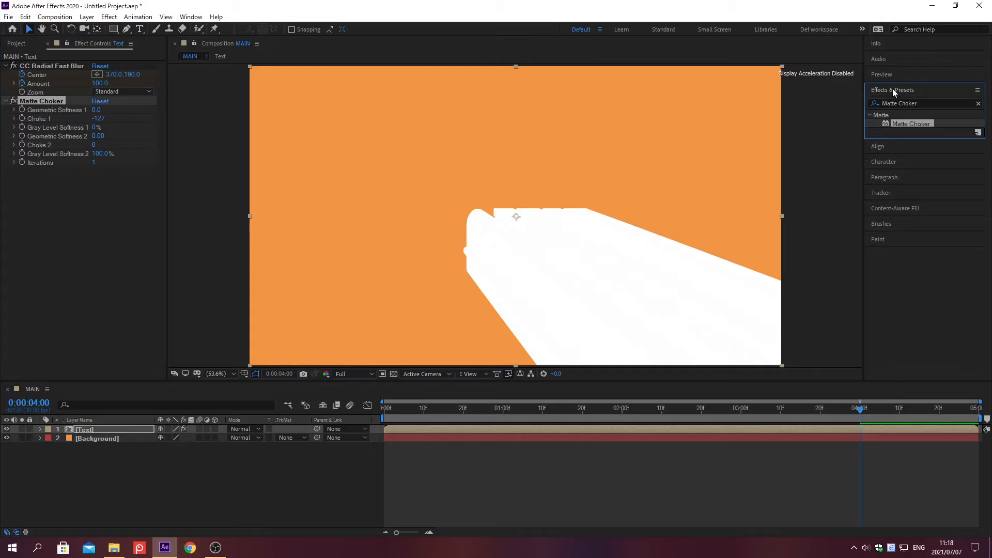
{"action": "left_click", "coordinate": [979, 104]}
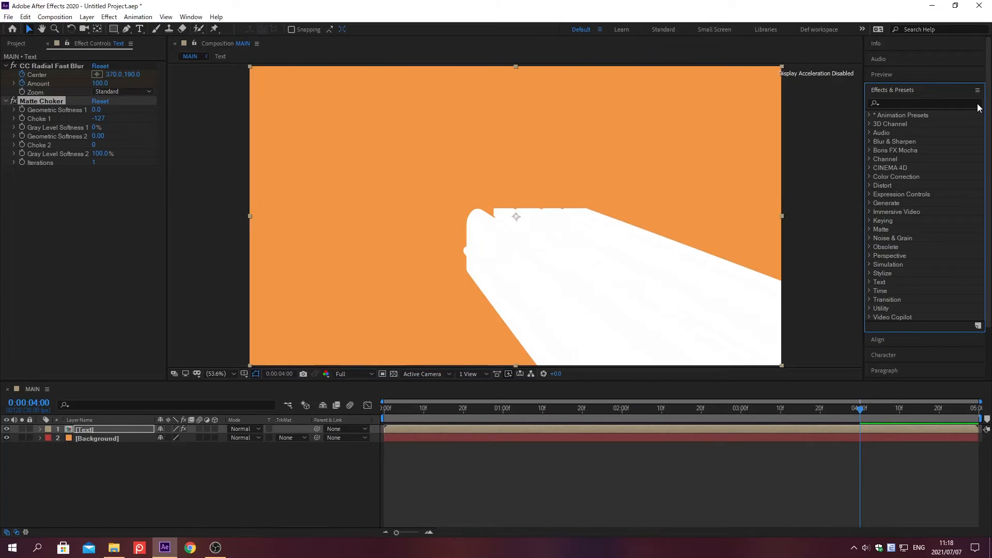
{"action": "left_click", "coordinate": [893, 103]}
{"action": "type", "text": "Fill"}
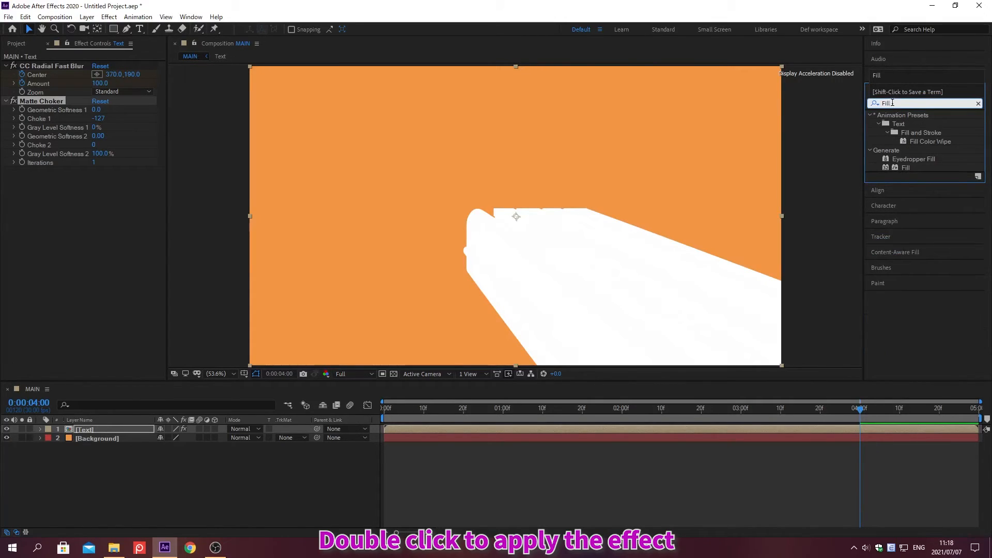
{"action": "double_click", "coordinate": [904, 166]}
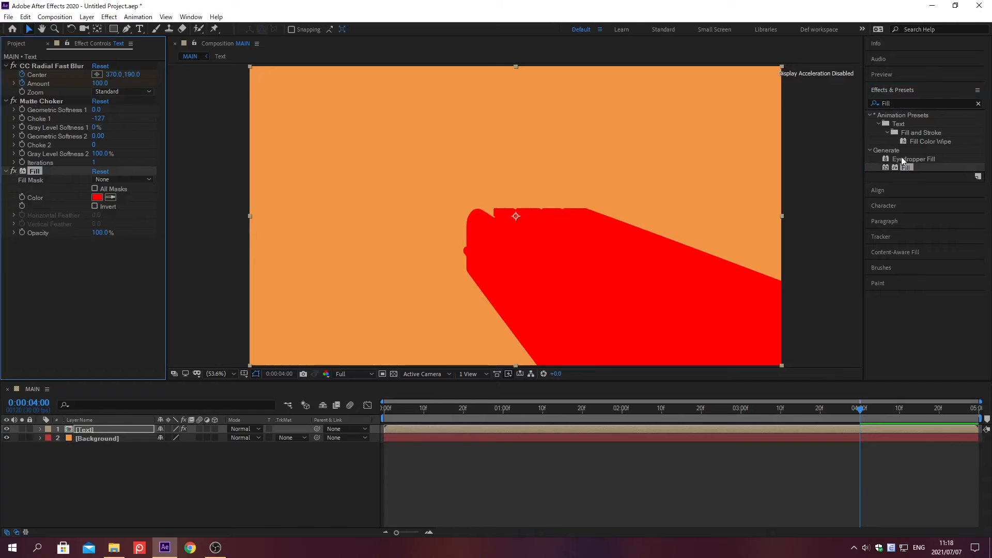
{"action": "left_click", "coordinate": [893, 91]}
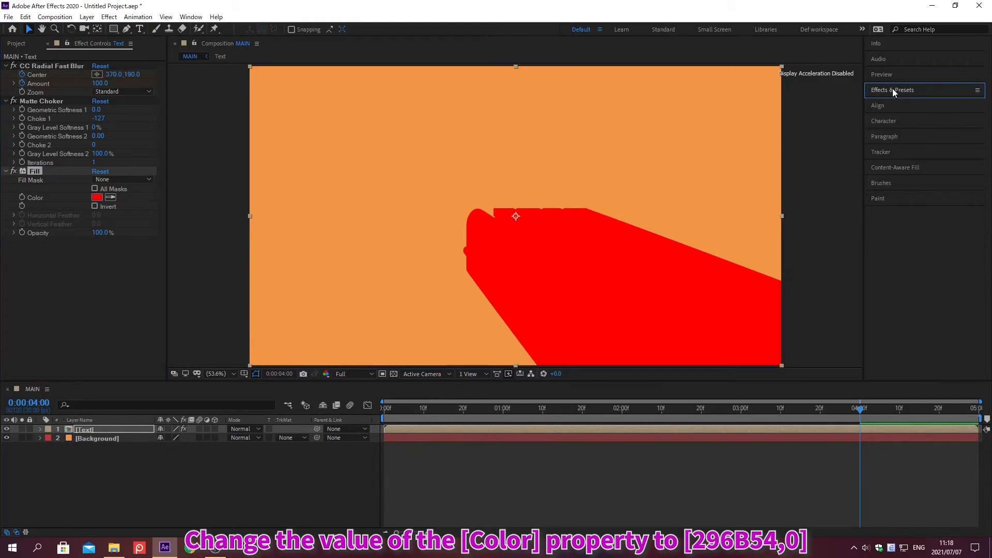
- Set the Fill effect's Color to 296B54 and its Opacity to 90%
{"action": "left_click", "coordinate": [98, 198]}
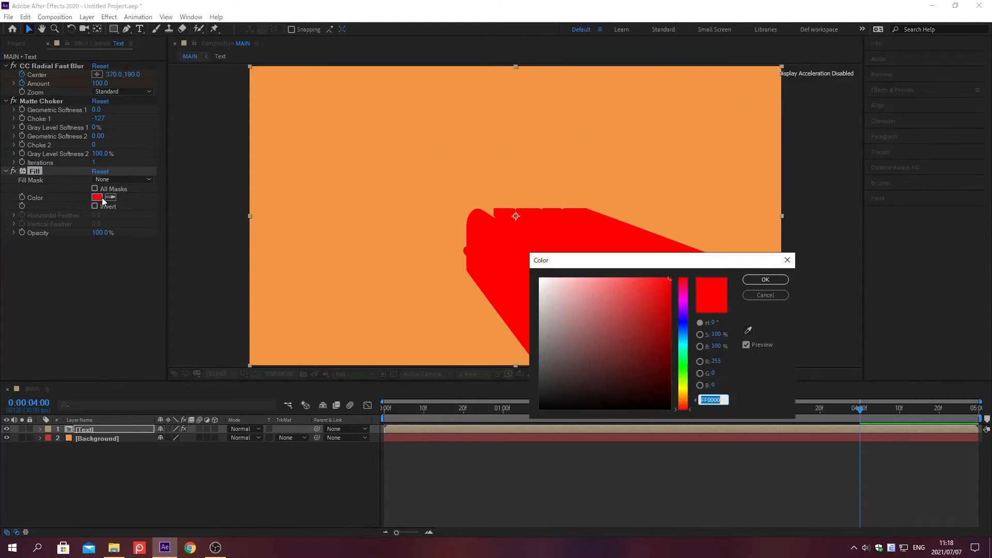
{"action": "type", "text": "296B54"}
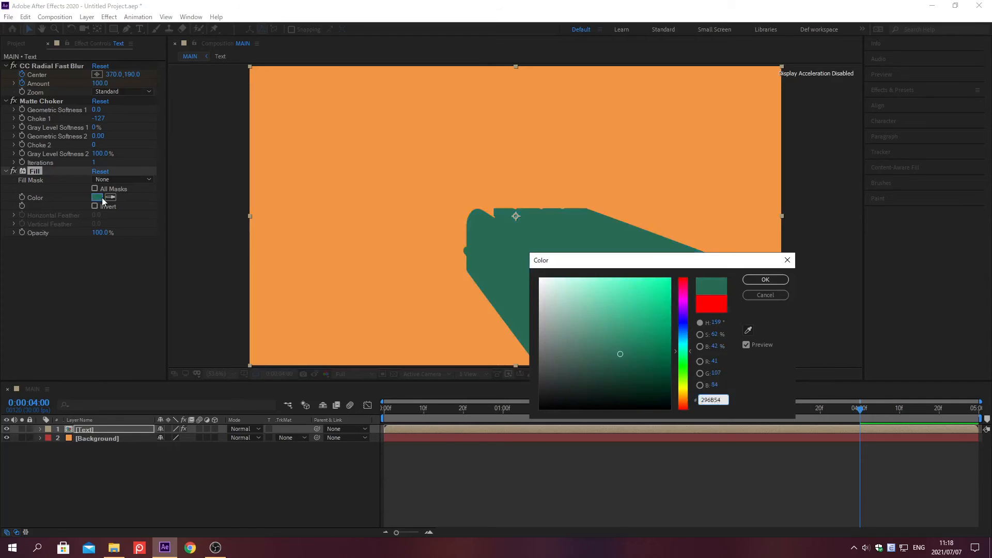
{"action": "key", "text": "Return"}
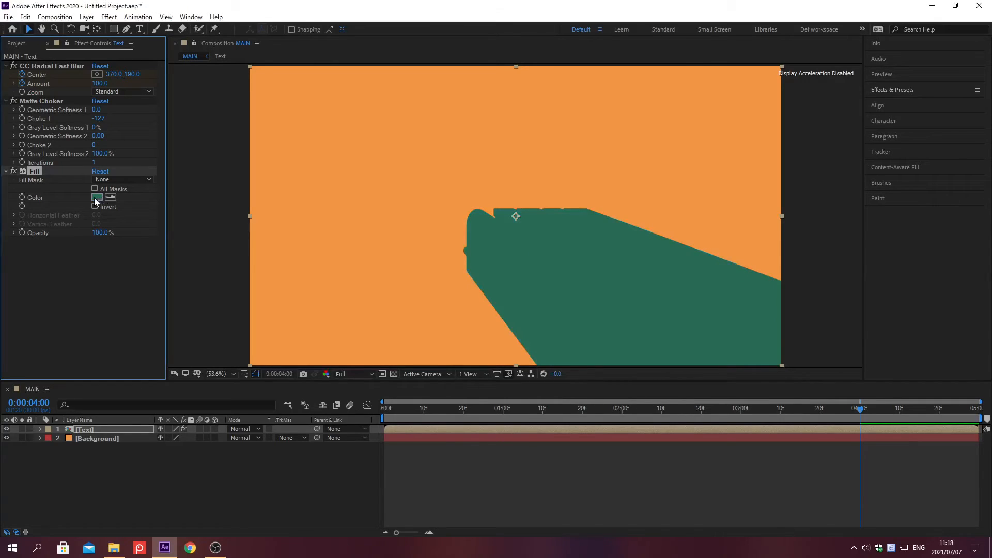
{"action": "left_click", "coordinate": [98, 233]}
{"action": "type", "text": "90"}
{"action": "key", "text": "Return"}
- Find the CC Composite effect, apply it to the Text layer and turn off its RGB Only option
{"action": "left_click", "coordinate": [893, 91]}
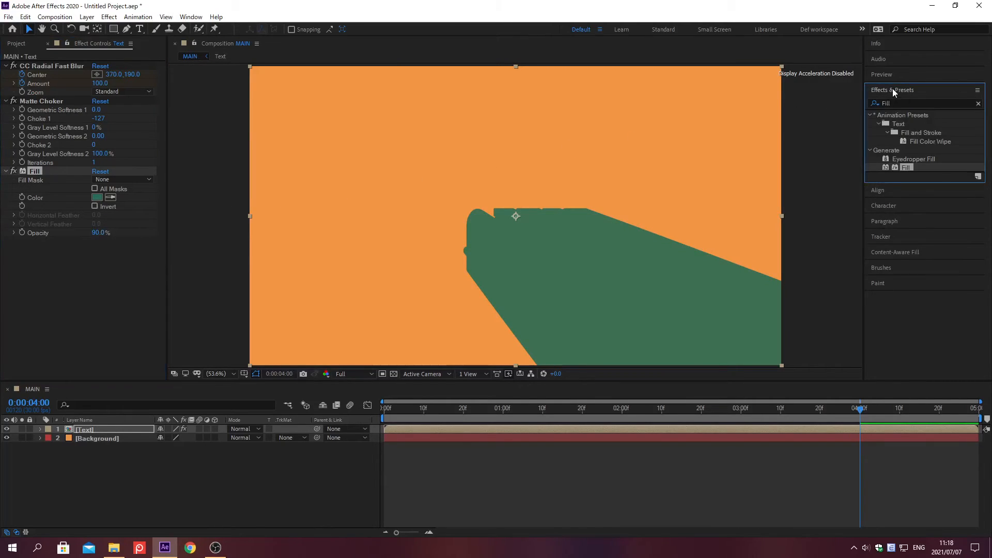
{"action": "left_click", "coordinate": [979, 104]}
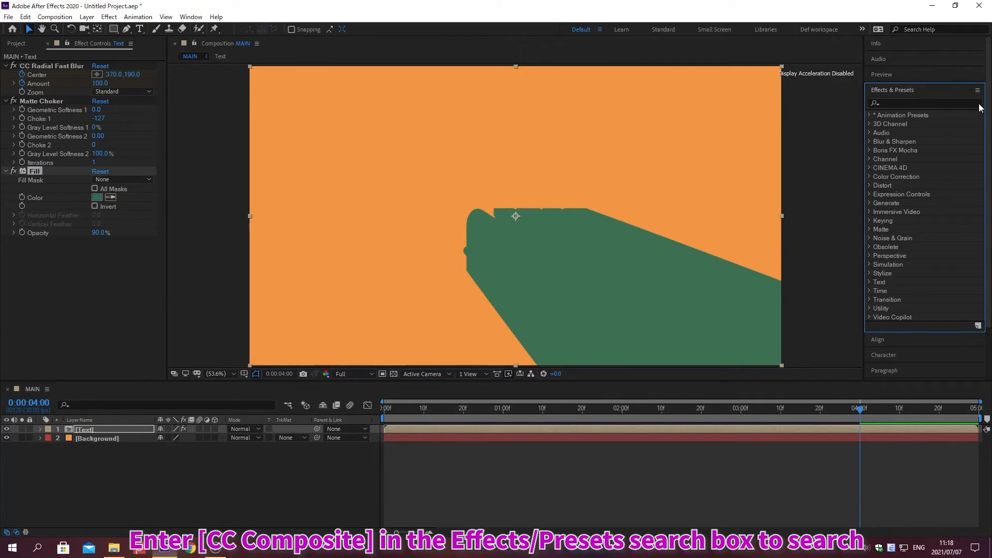
{"action": "left_click", "coordinate": [893, 103]}
{"action": "type", "text": "c"}
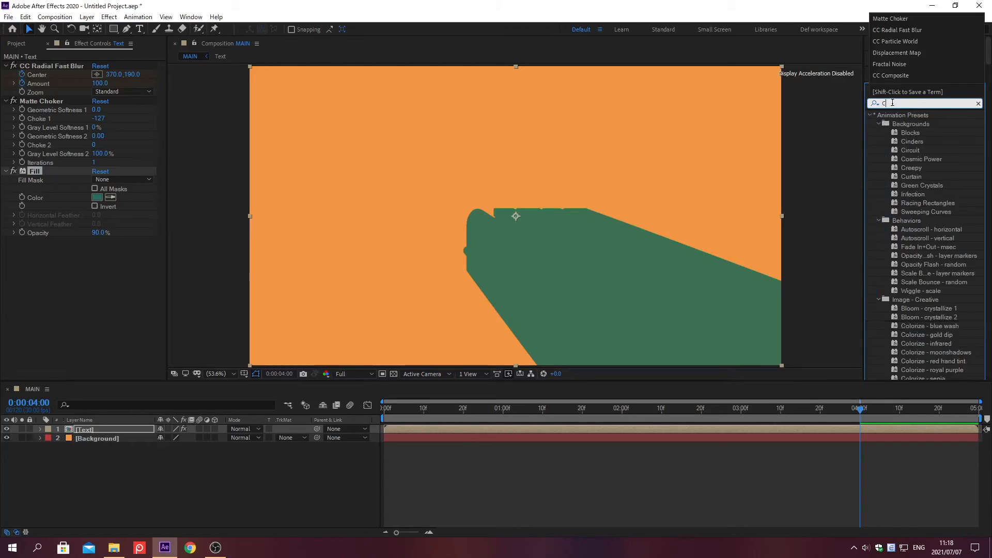
{"action": "type", "text": "C Composite"}
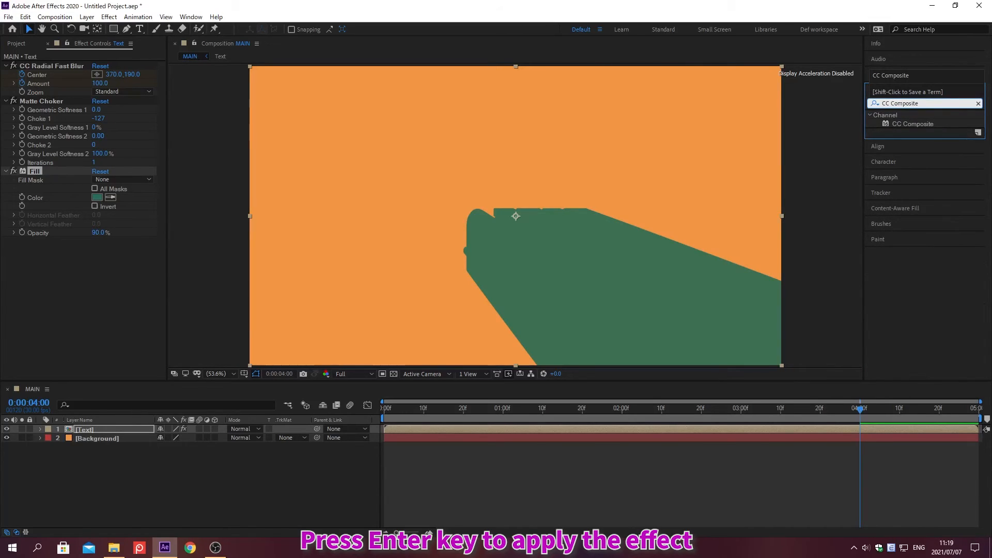
{"action": "key", "text": "Return"}
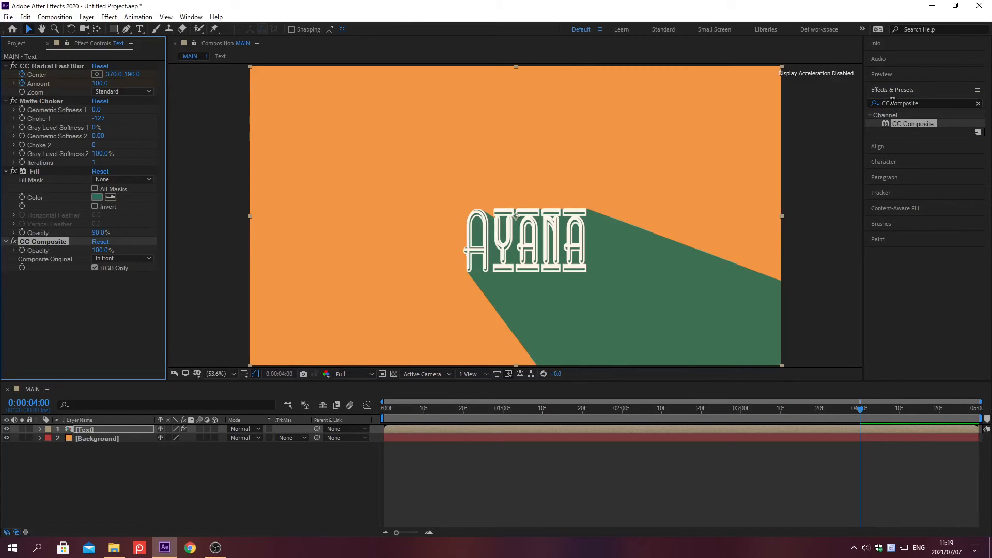
{"action": "left_click", "coordinate": [894, 92]}
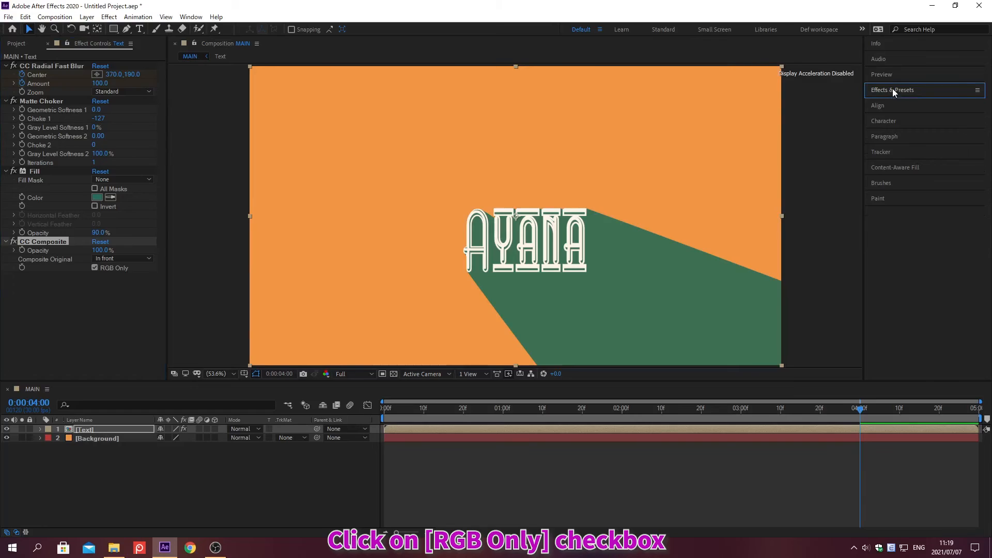
{"action": "left_click", "coordinate": [95, 267]}
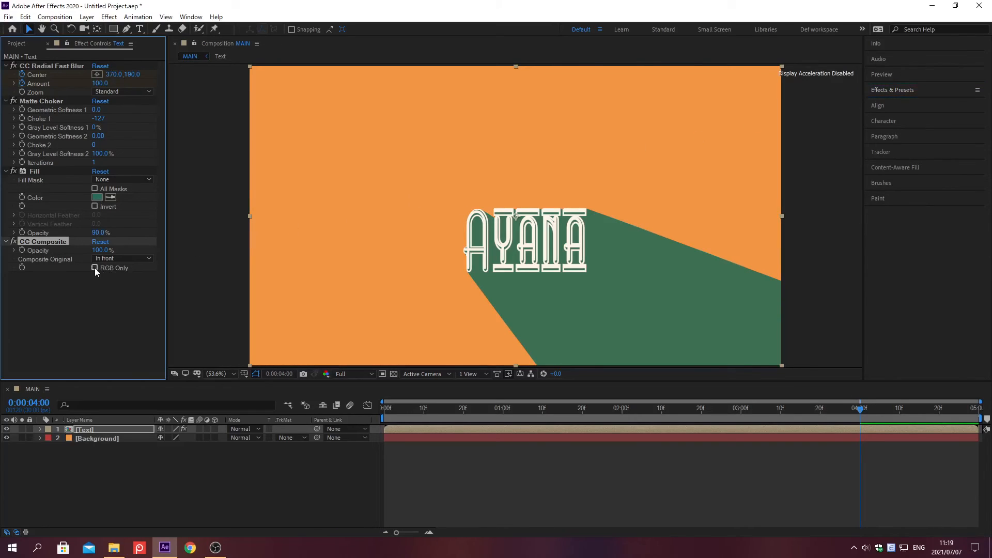
- Create a Scale keyframe of 0% on the Text layer at 0;00;00;00
{"action": "left_click", "coordinate": [128, 428]}
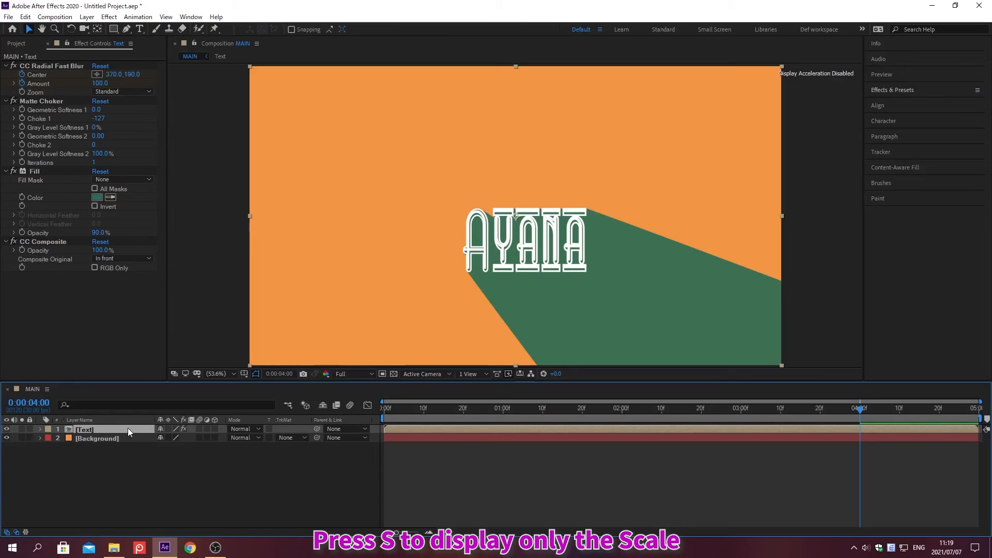
{"action": "key", "text": "s"}
{"action": "key", "text": "alt+shift+j"}
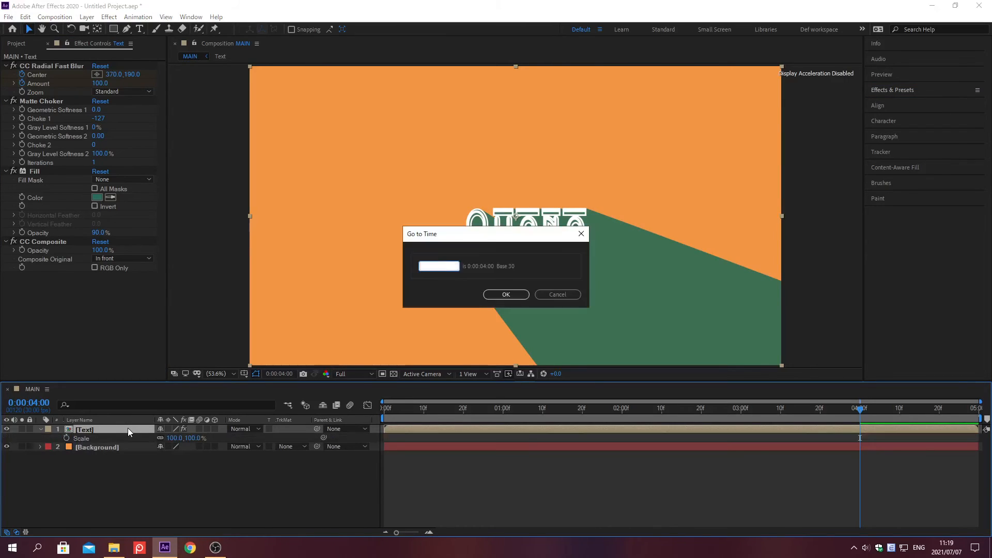
{"action": "type", "text": "0;00;00;00"}
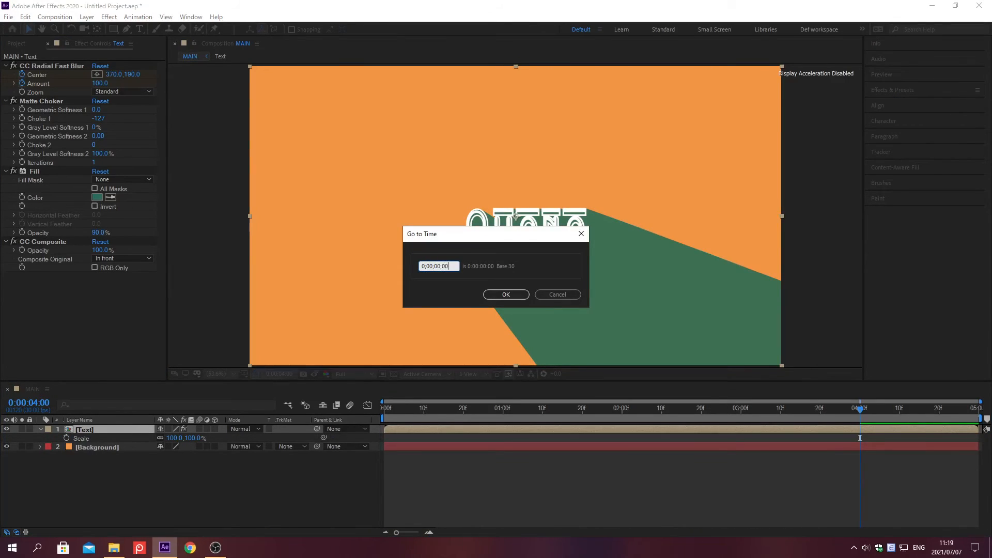
{"action": "key", "text": "Return"}
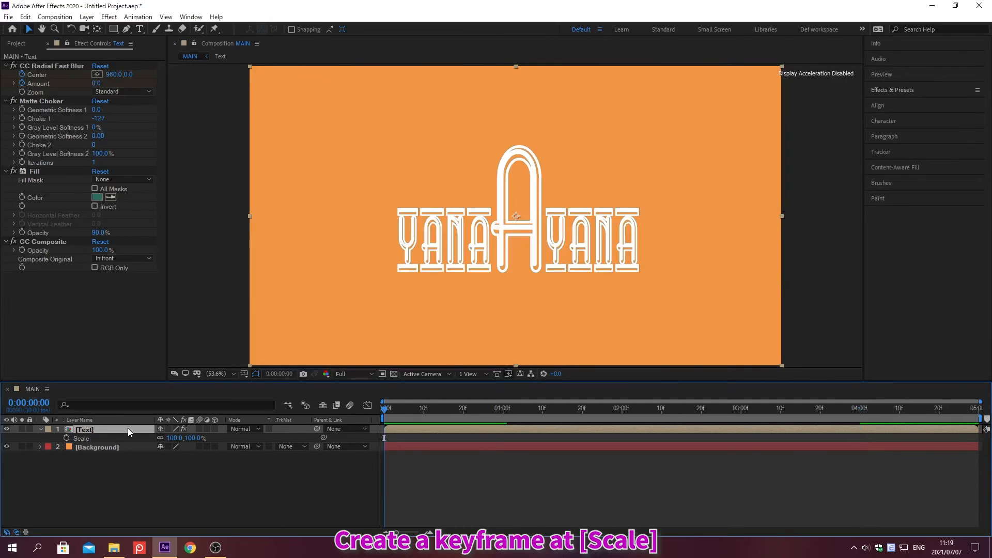
{"action": "left_click", "coordinate": [67, 438]}
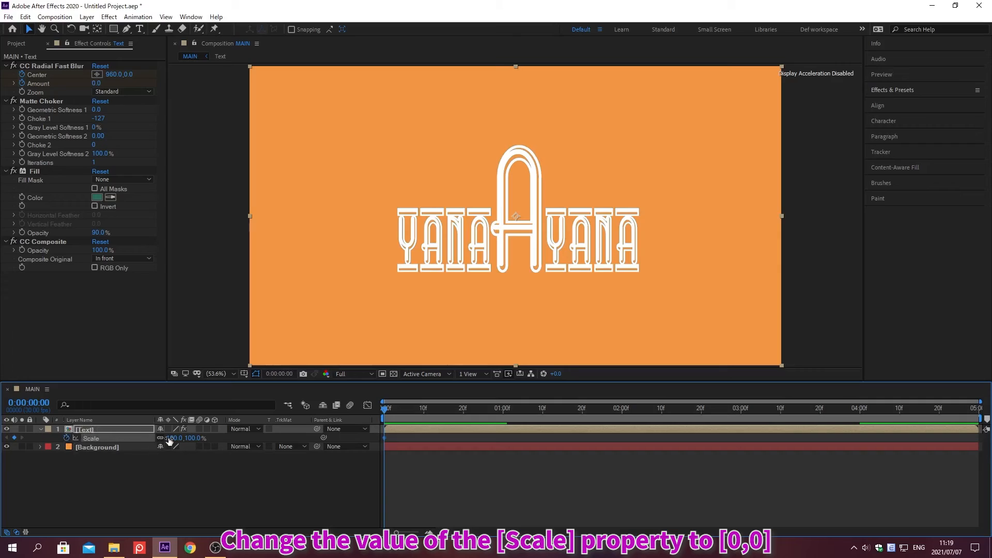
{"action": "left_click", "coordinate": [170, 438]}
{"action": "type", "text": "0"}
{"action": "key", "text": "Return"}
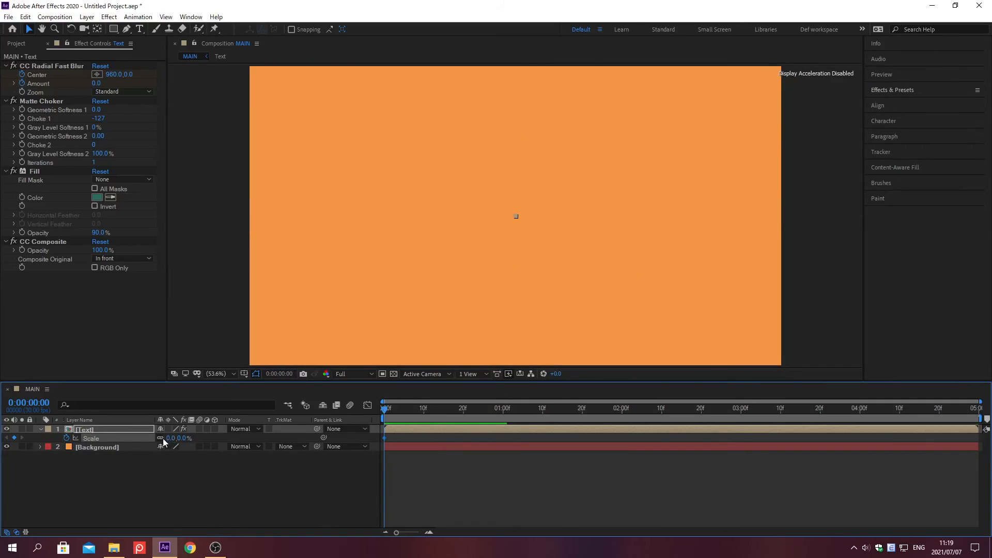
- Go to 0;00;00;18 and set the Text layer's Scale to 100%
{"action": "key", "text": "alt+shift+j"}
{"action": "type", "text": "0;00;00;18"}
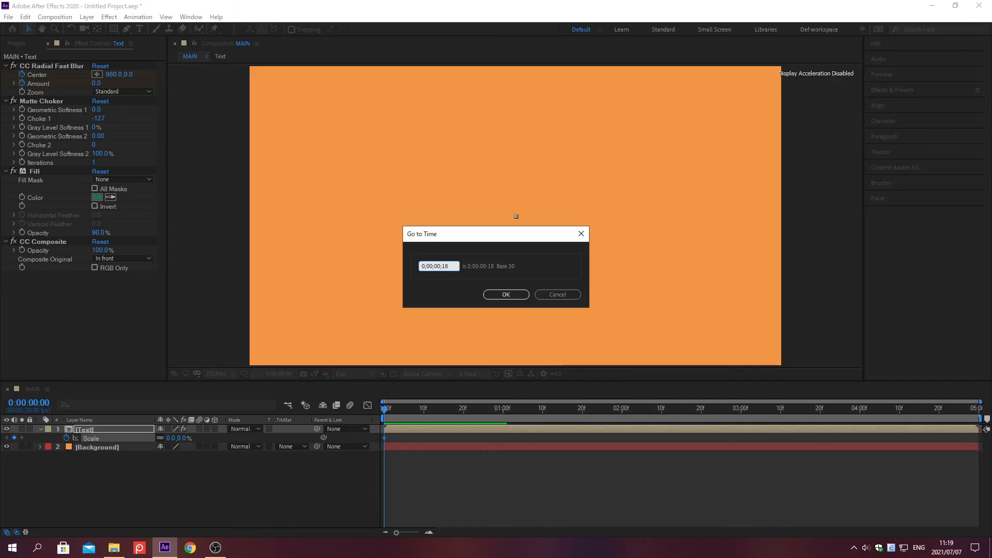
{"action": "key", "text": "Return"}
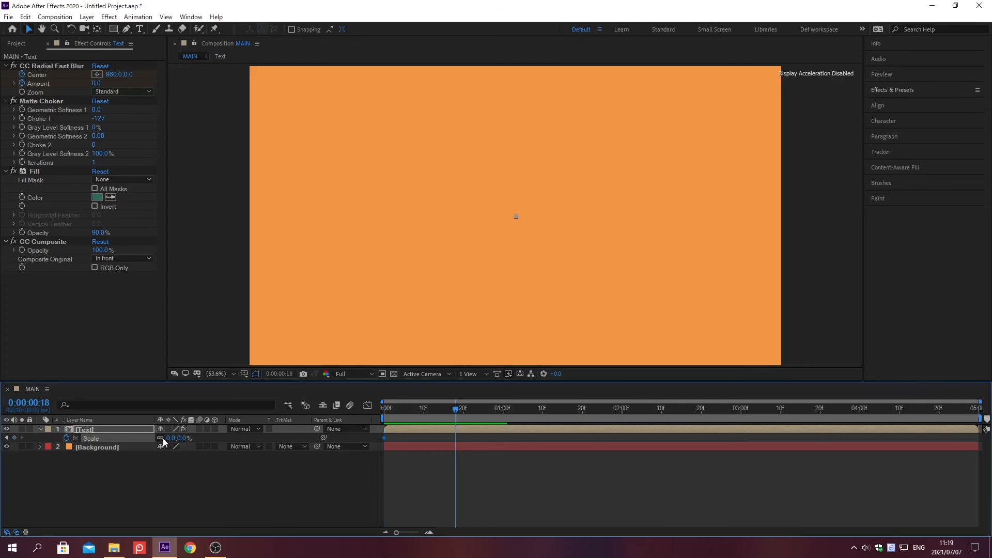
{"action": "left_click", "coordinate": [171, 438]}
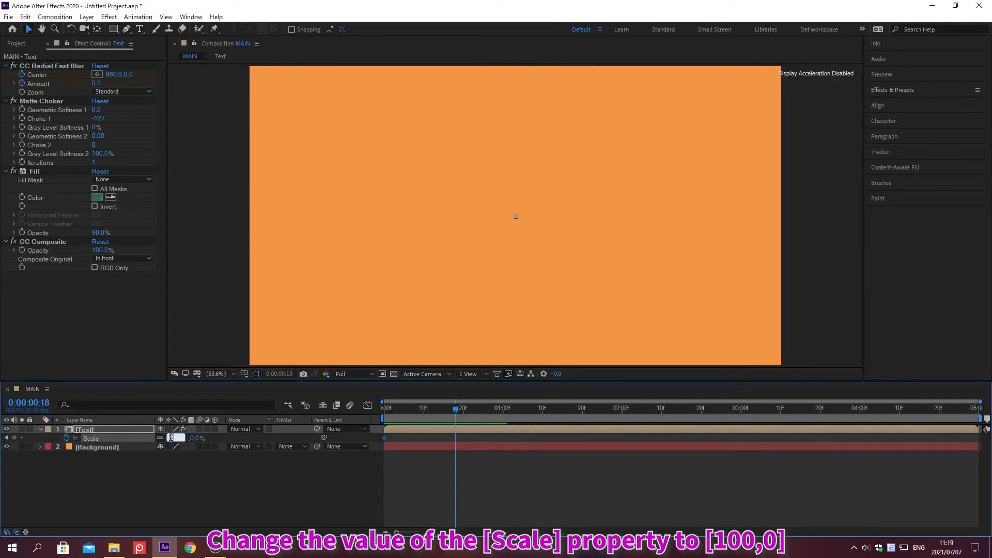
{"action": "key", "text": "Return"}
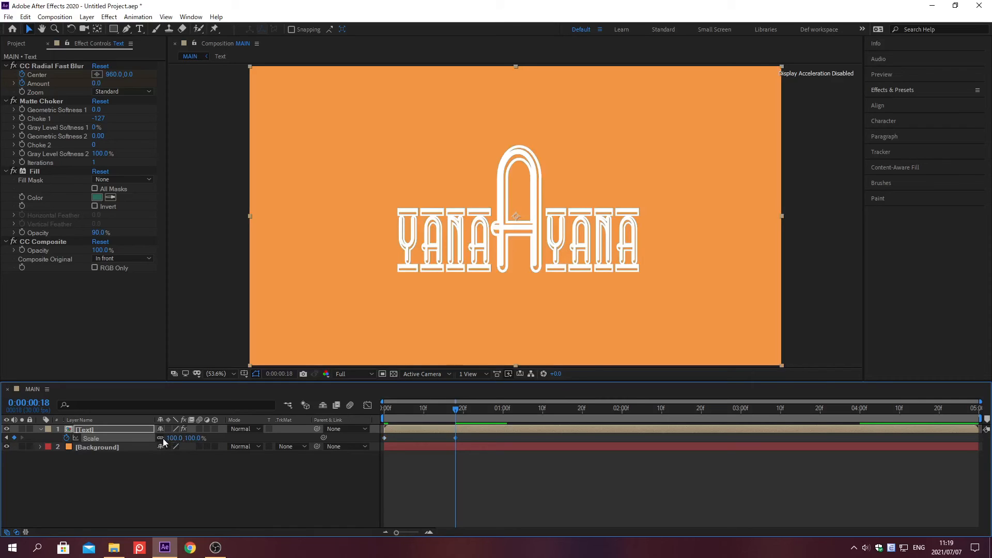
- Go to 0;00;00;20 and set the Text layer's Scale to 120%
{"action": "key", "text": "alt+shift+j"}
{"action": "type", "text": "0;00;00;20"}
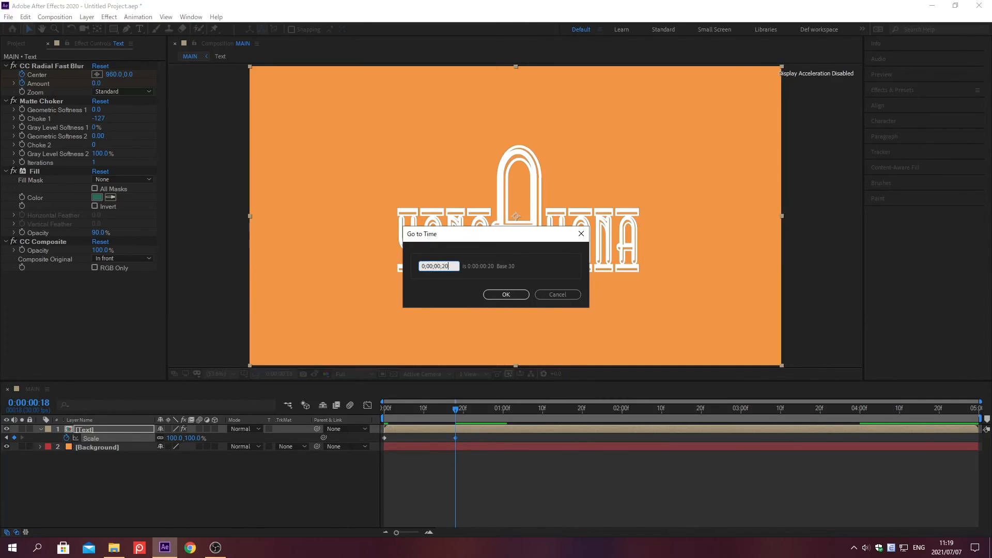
{"action": "key", "text": "Return"}
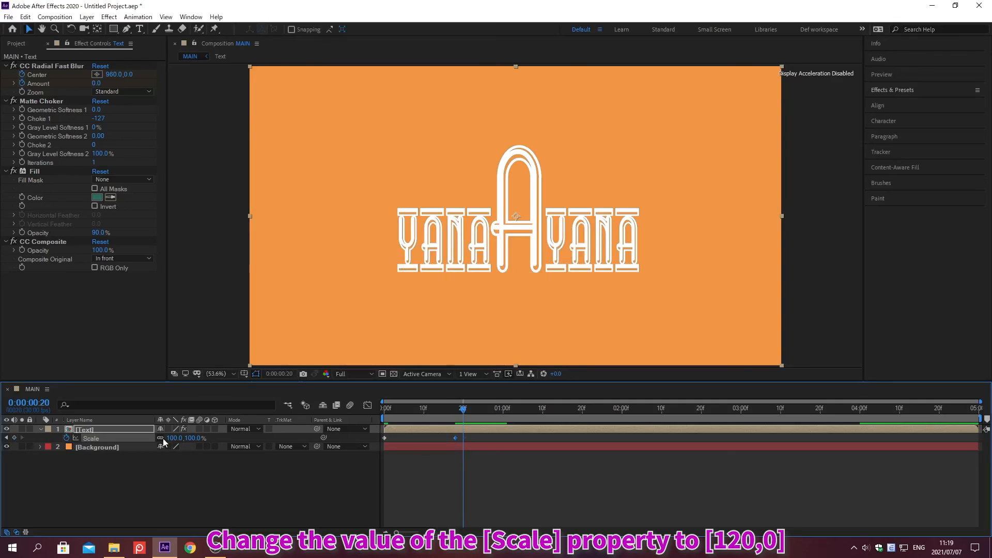
{"action": "left_click", "coordinate": [171, 438]}
{"action": "type", "text": "120"}
{"action": "key", "text": "Return"}
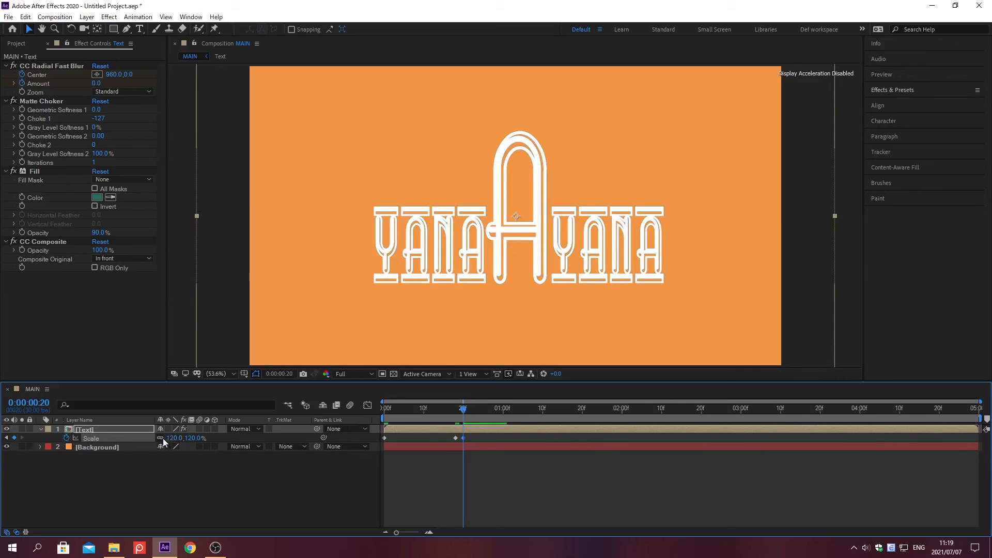
- Go to 0;00;00;22 and set the Text layer's Scale back to 100%
{"action": "key", "text": "alt+shift+j"}
{"action": "type", "text": "0;00;00;22"}
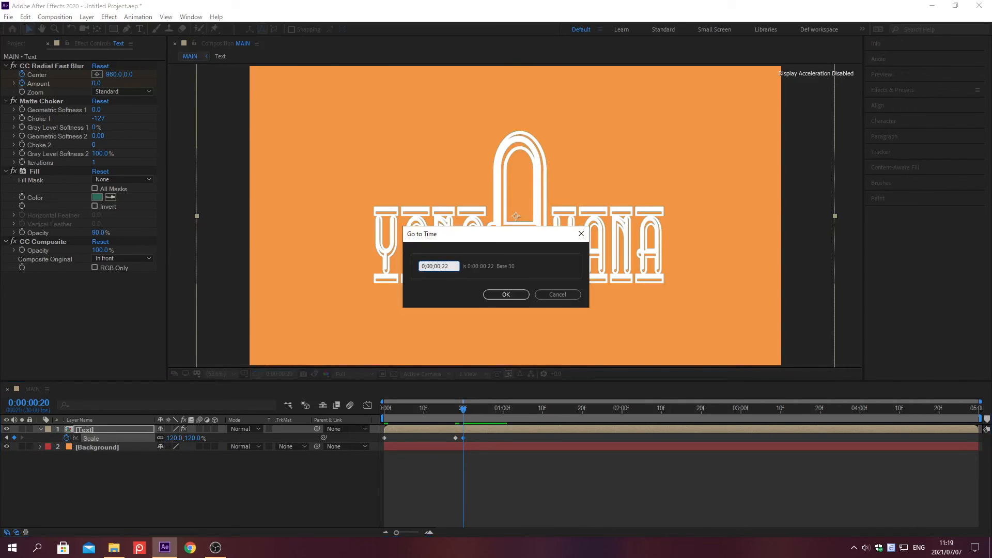
{"action": "key", "text": "Return"}
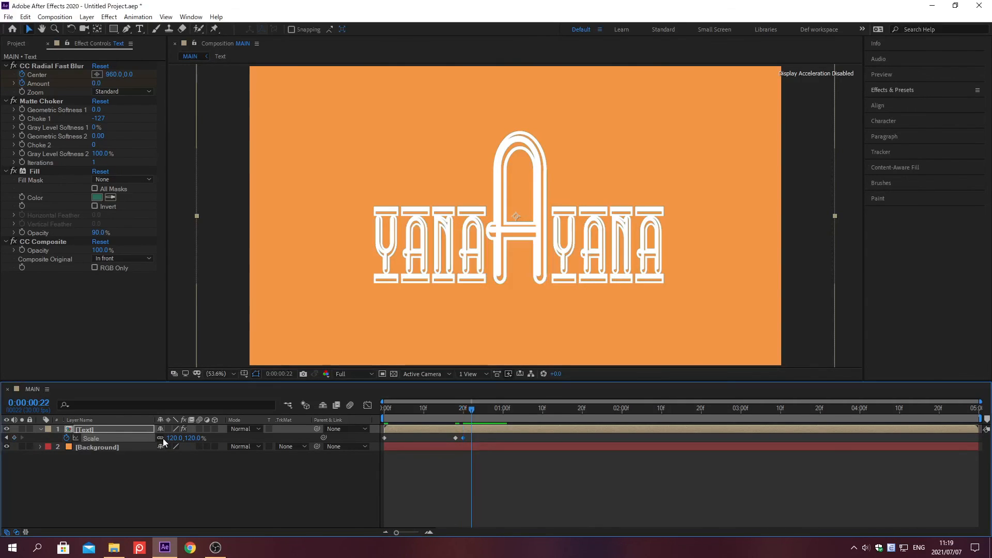
{"action": "left_click", "coordinate": [174, 438]}
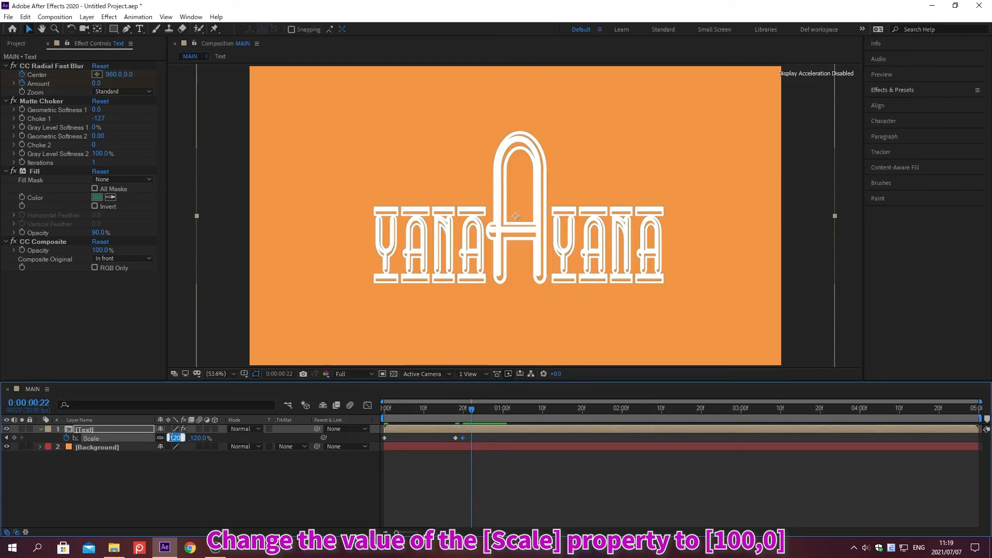
{"action": "type", "text": "100"}
{"action": "key", "text": "Return"}
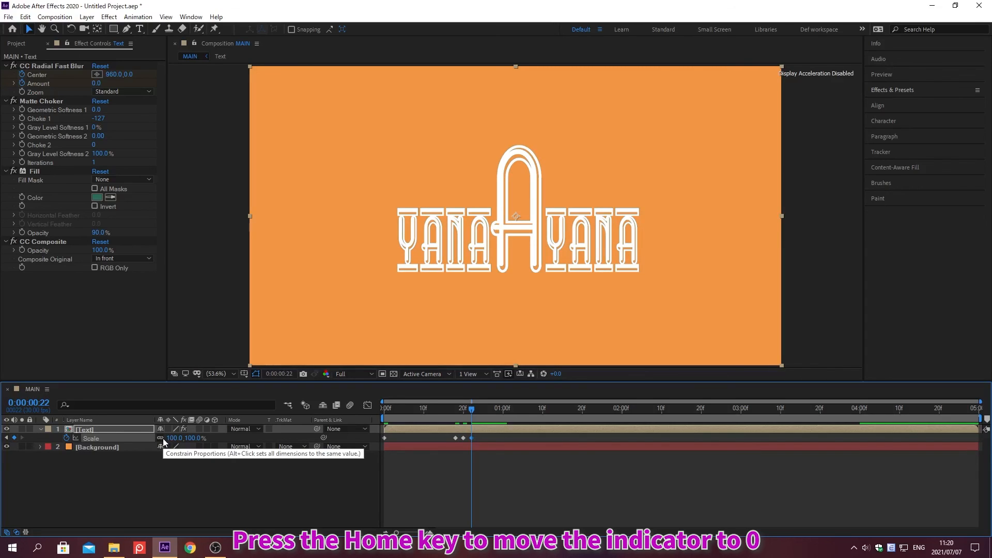
- Preview the MAIN composition's title animation from the first frame
{"action": "key", "text": "Home"}
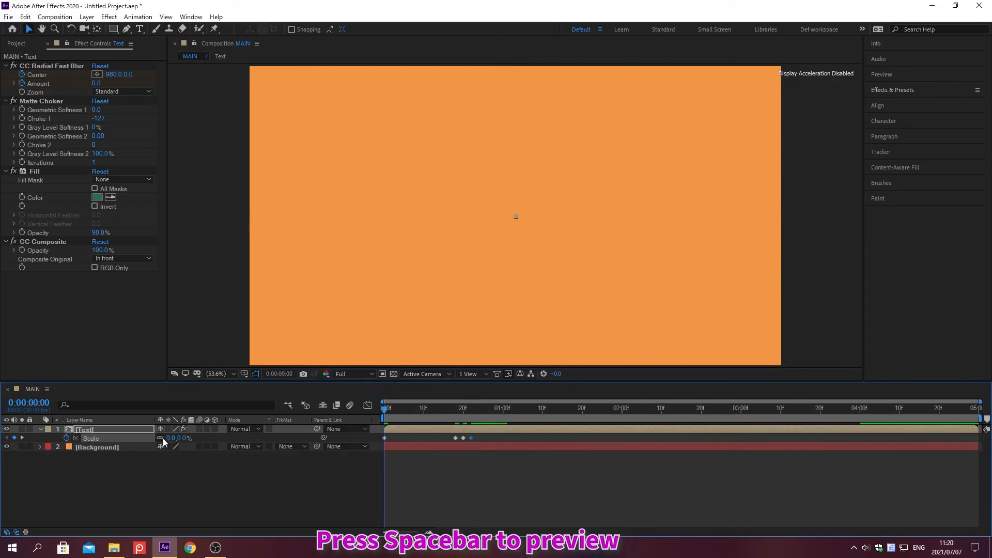
{"action": "key", "text": "space"}
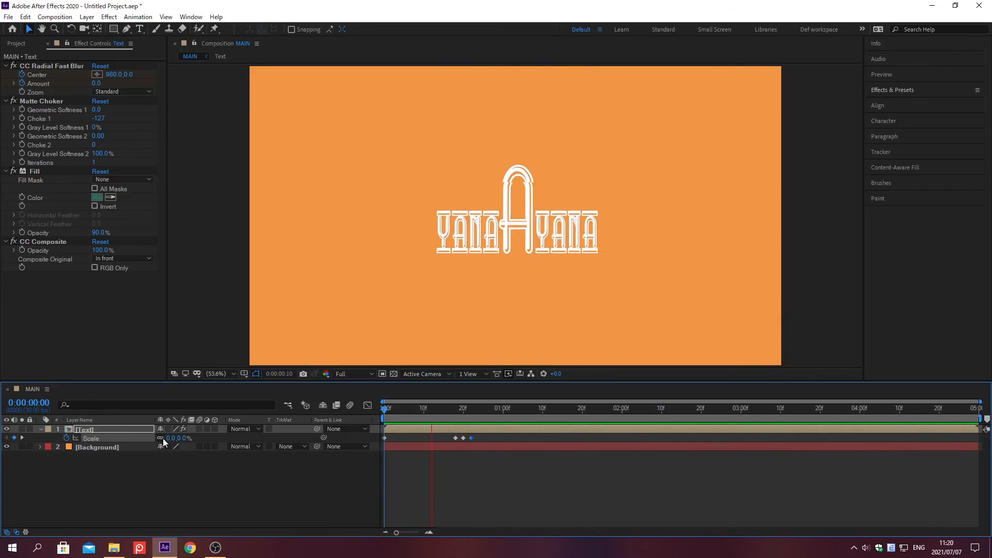